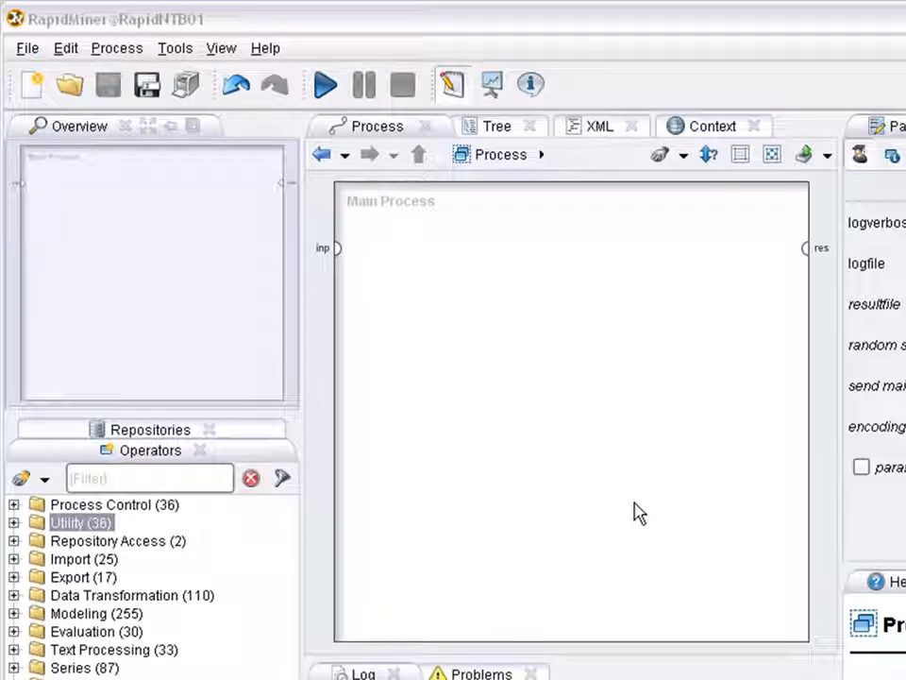
# Add the Iris data set from the Samples repository's data folder to the main process and link it to the process result.
pyautogui.click(168, 436)
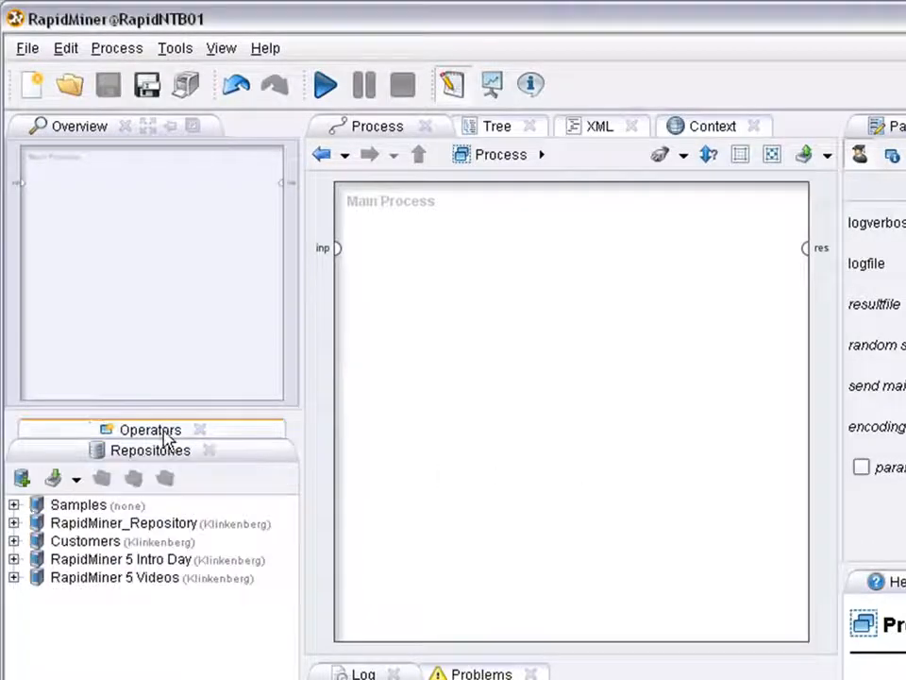
pyautogui.click(15, 504)
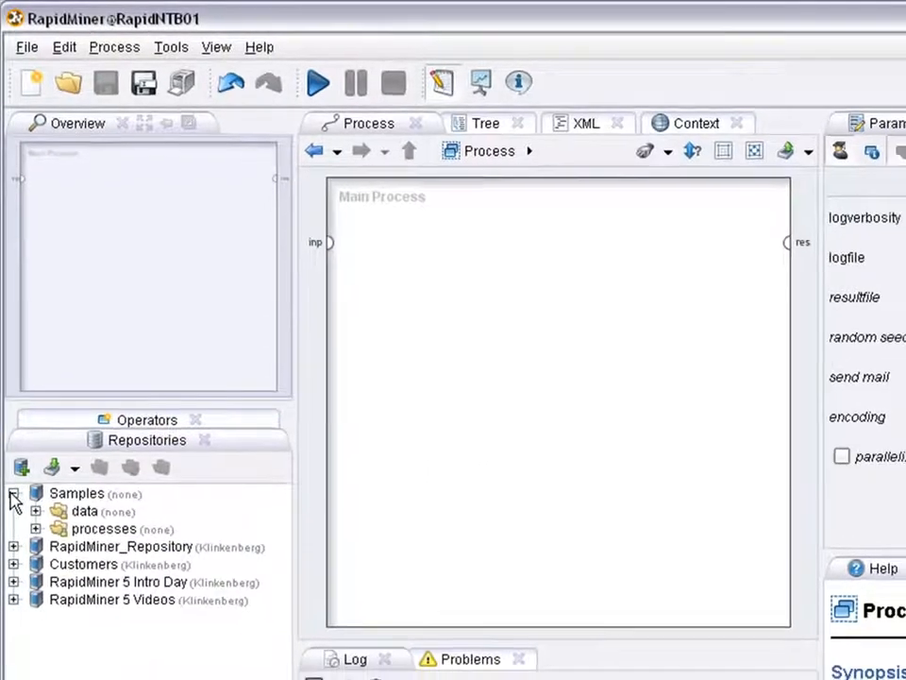
pyautogui.click(35, 511)
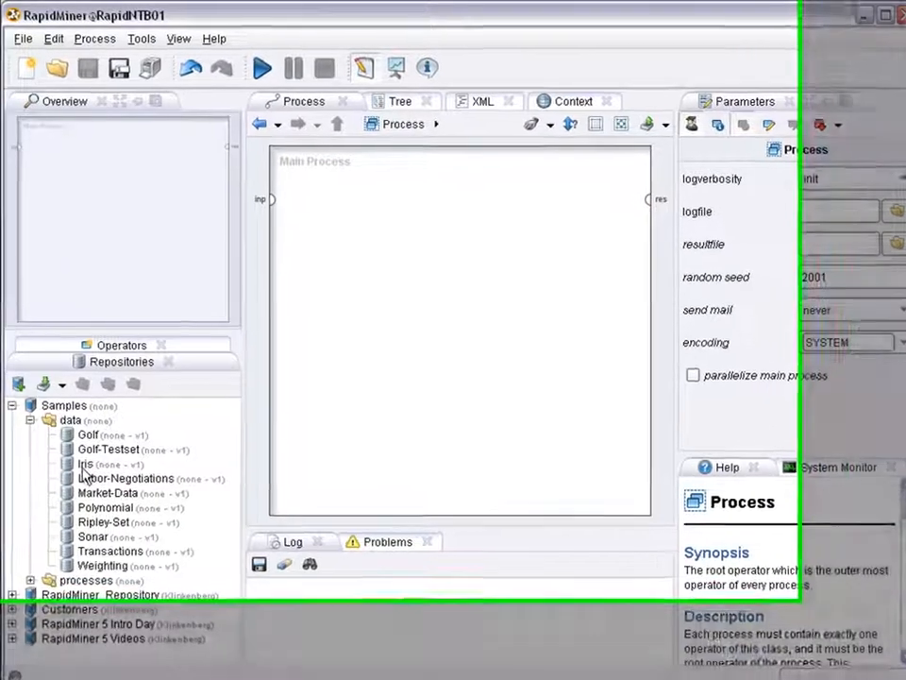
pyautogui.click(81, 456)
pyautogui.moveTo(94, 531); pyautogui.dragTo(390, 212)
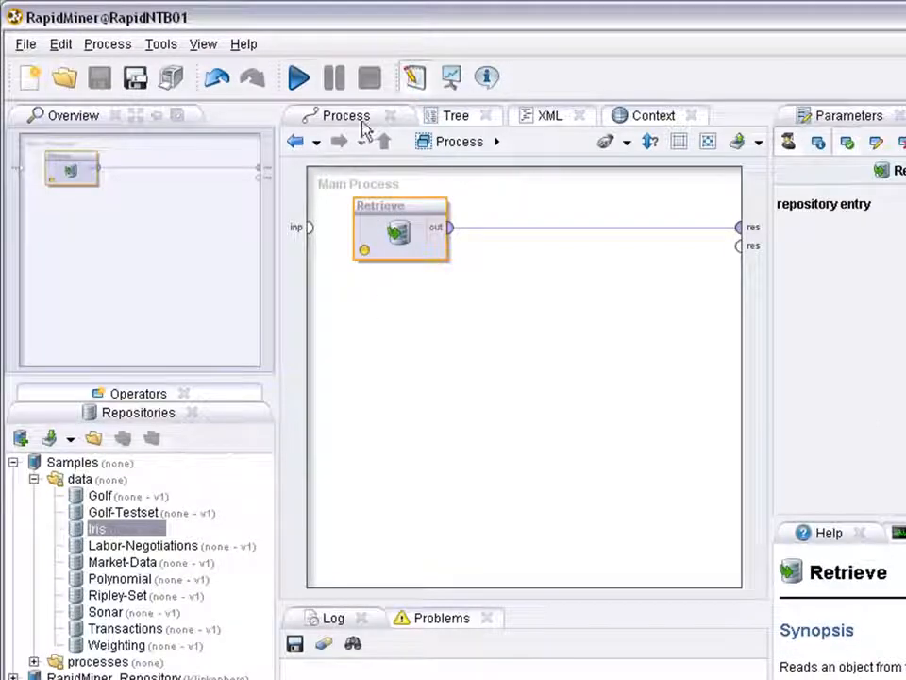
# Run the process without saving it and inspect the attribute types in the Iris meta data.
pyautogui.click(298, 77)
pyautogui.click(768, 446)
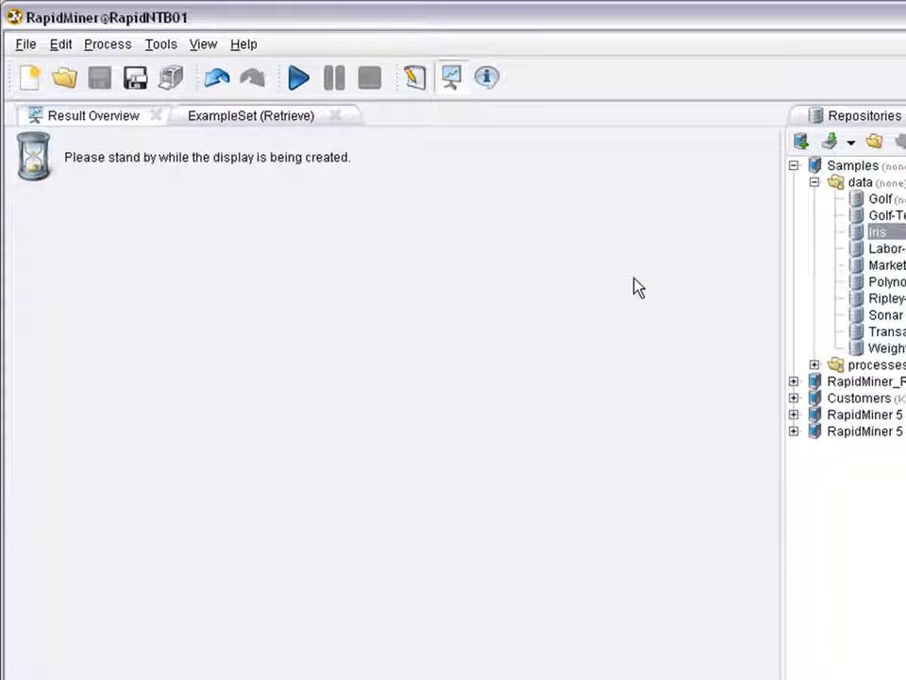
pyautogui.click(315, 282)
pyautogui.click(313, 302)
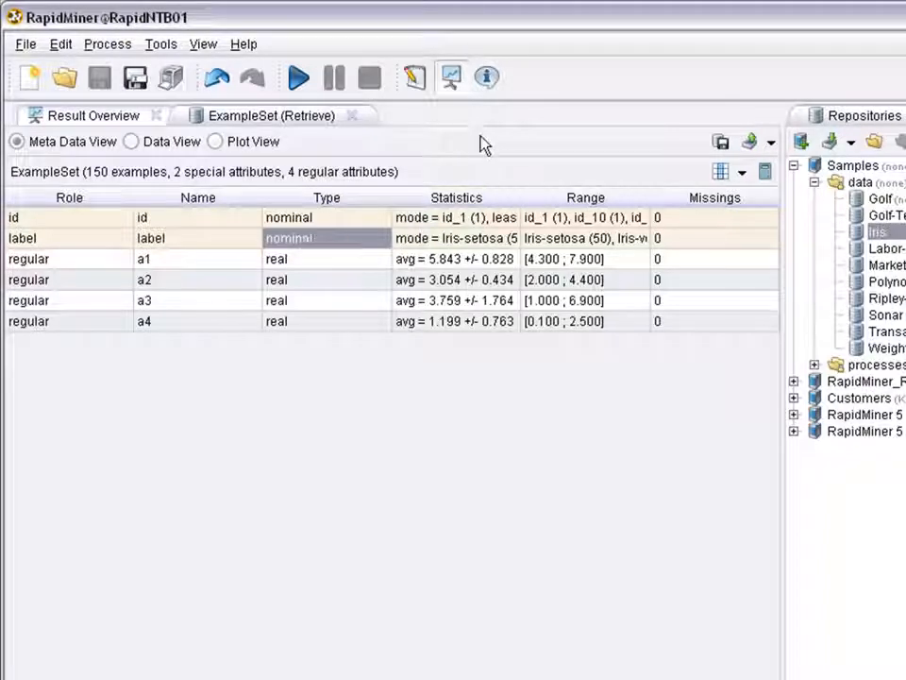
# Return to the process design and insert a Decision Tree operator from the Tree Induction group between Retrieve and the process result.
pyautogui.click(415, 77)
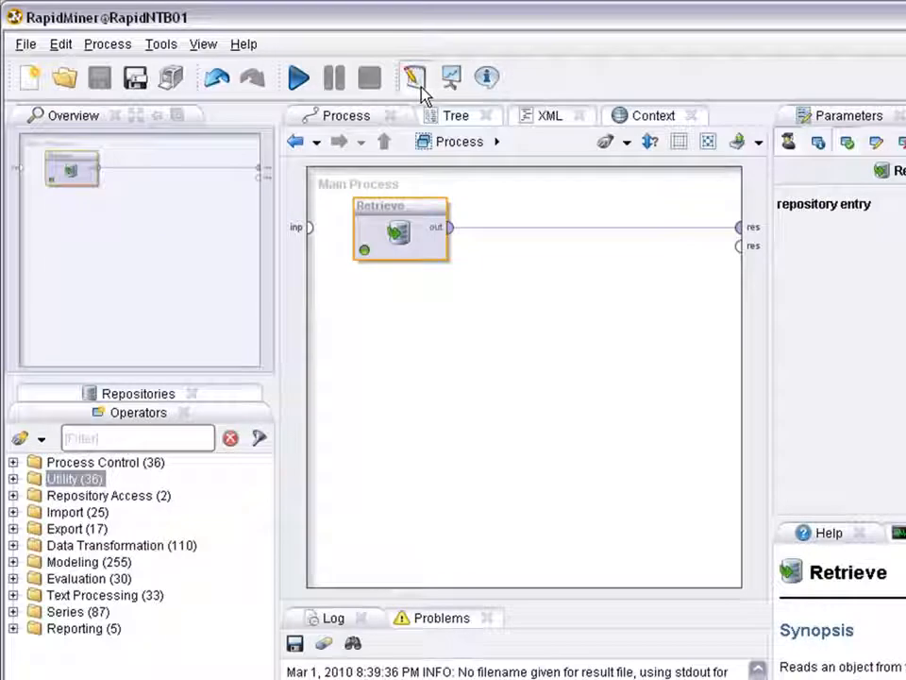
pyautogui.click(13, 562)
pyautogui.click(34, 580)
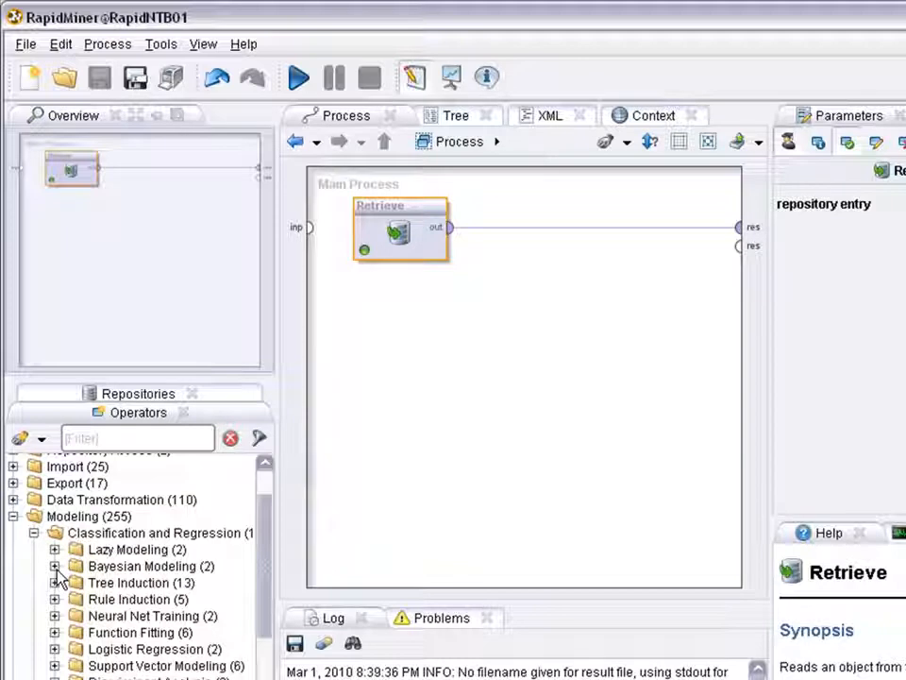
pyautogui.click(55, 582)
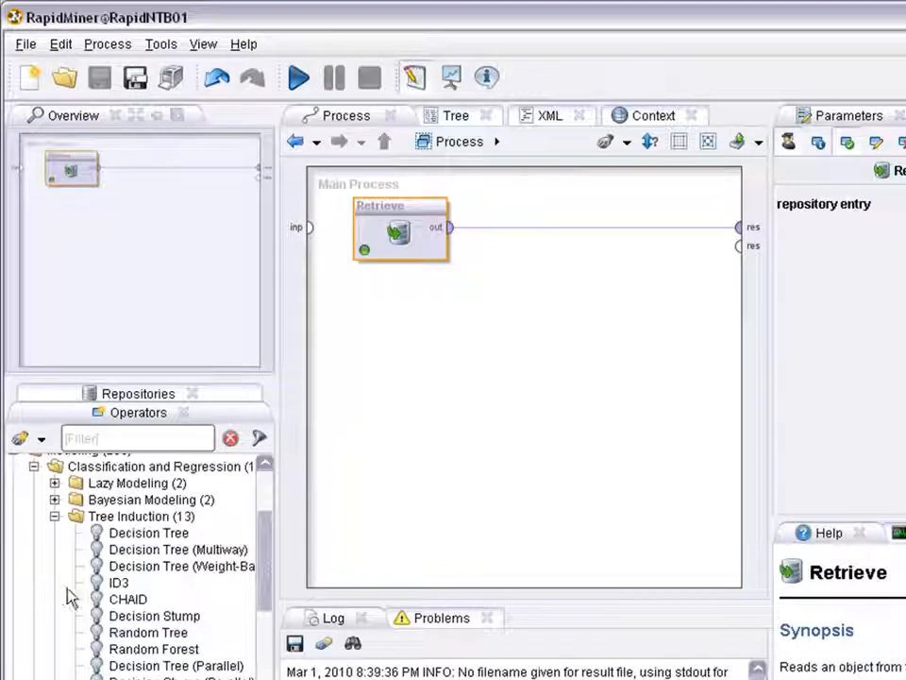
pyautogui.moveTo(112, 543); pyautogui.dragTo(531, 236)
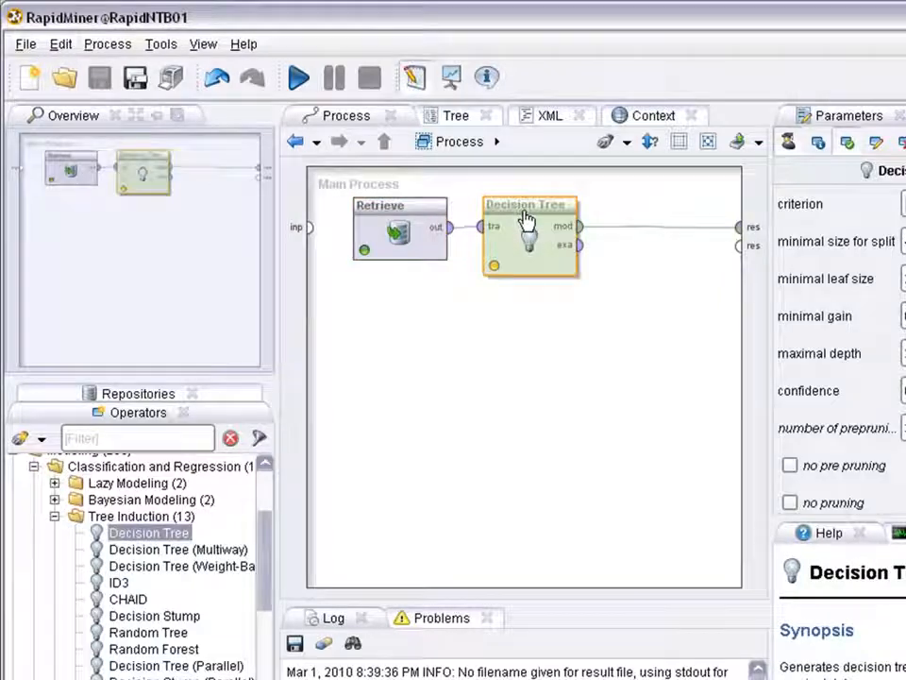
# Run the Iris decision tree process without saving it and show the resulting tree.
pyautogui.click(298, 81)
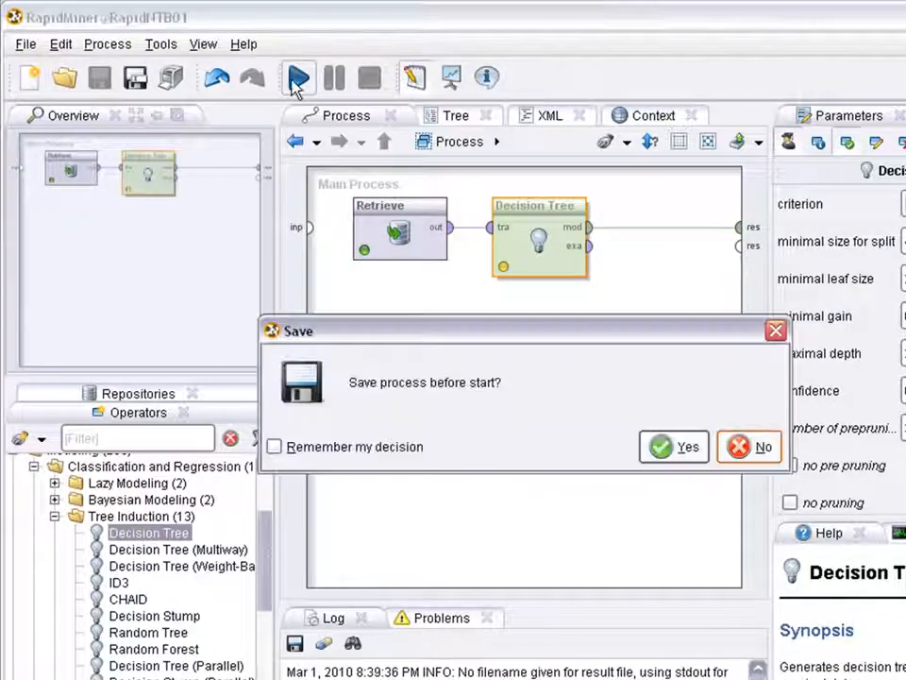
pyautogui.click(752, 450)
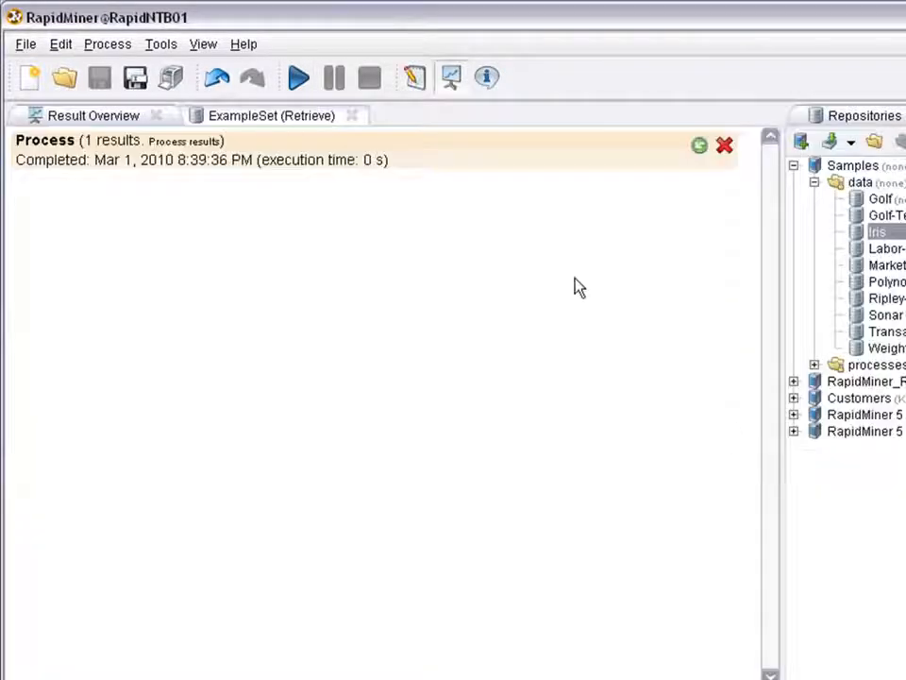
pyautogui.click(255, 119)
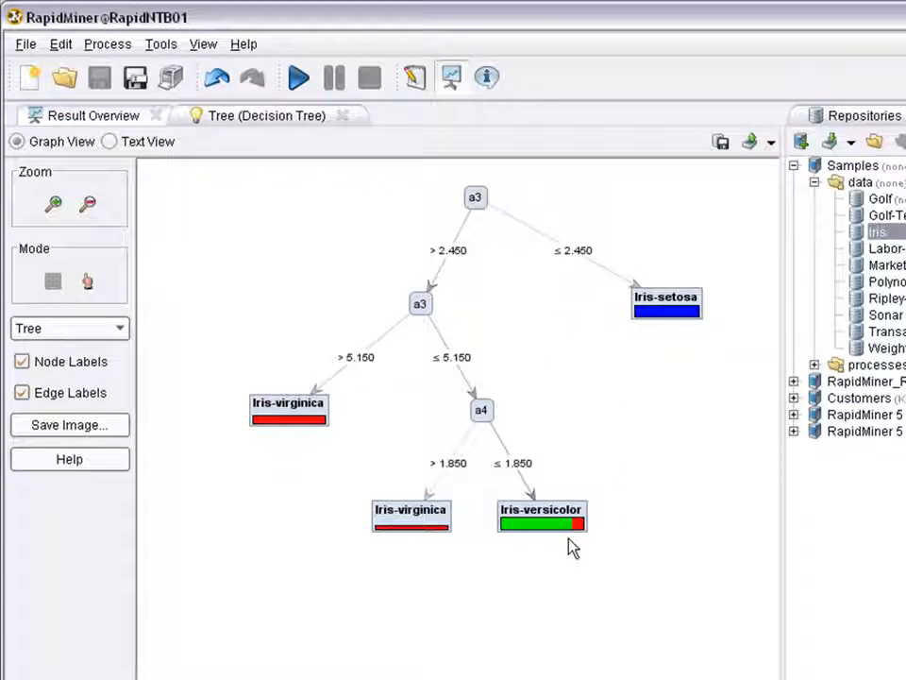
# Examine the Iris decision tree from its root through the split nodes down to the class distribution in each leaf.
pyautogui.scroll(-1, 573, 548)
pyautogui.scroll(-1, 612, 383)
pyautogui.scroll(1, 613, 382)
pyautogui.moveTo(466, 166); pyautogui.dragTo(465, 210)
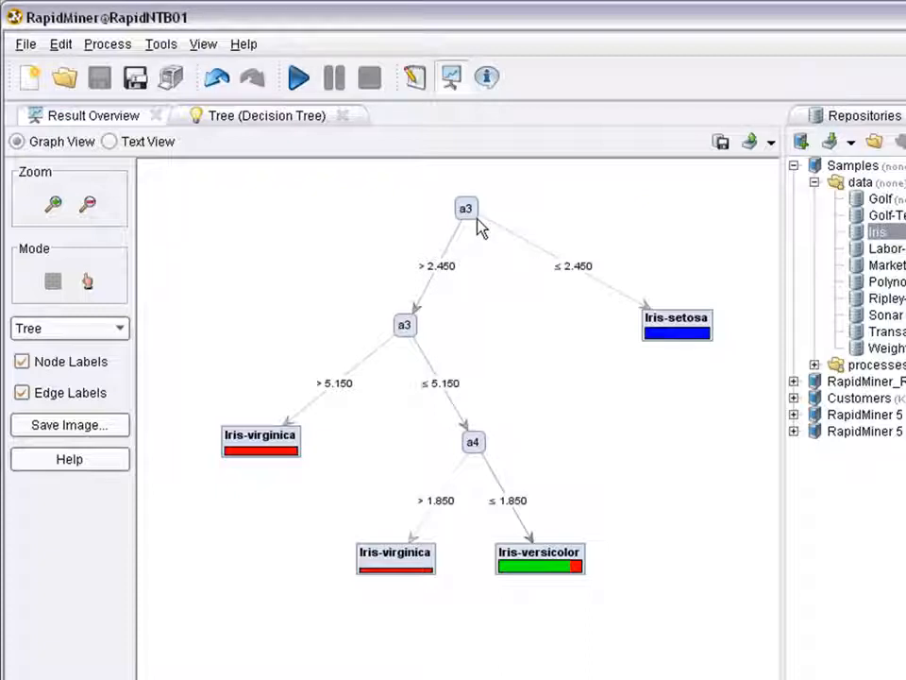
pyautogui.moveTo(479, 227)
pyautogui.moveTo(659, 342)
pyautogui.moveTo(280, 459)
pyautogui.moveTo(471, 456)
pyautogui.moveTo(421, 580)
pyautogui.moveTo(513, 579)
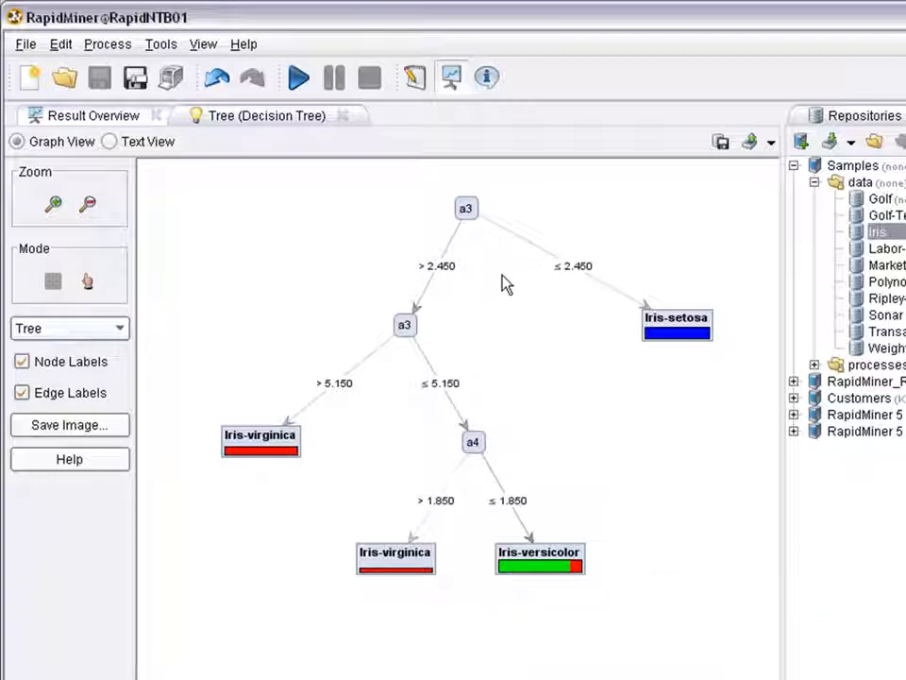
# Review the Decision Tree operator's criterion options and its minimal split size, leaf size, gain and maximal depth parameters in the process design.
pyautogui.click(416, 81)
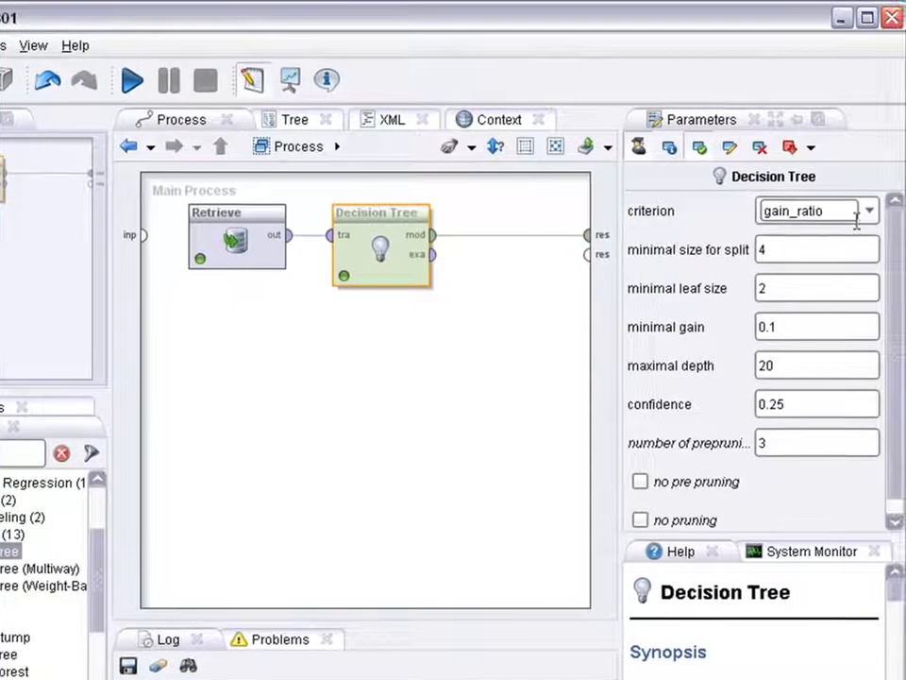
pyautogui.click(870, 213)
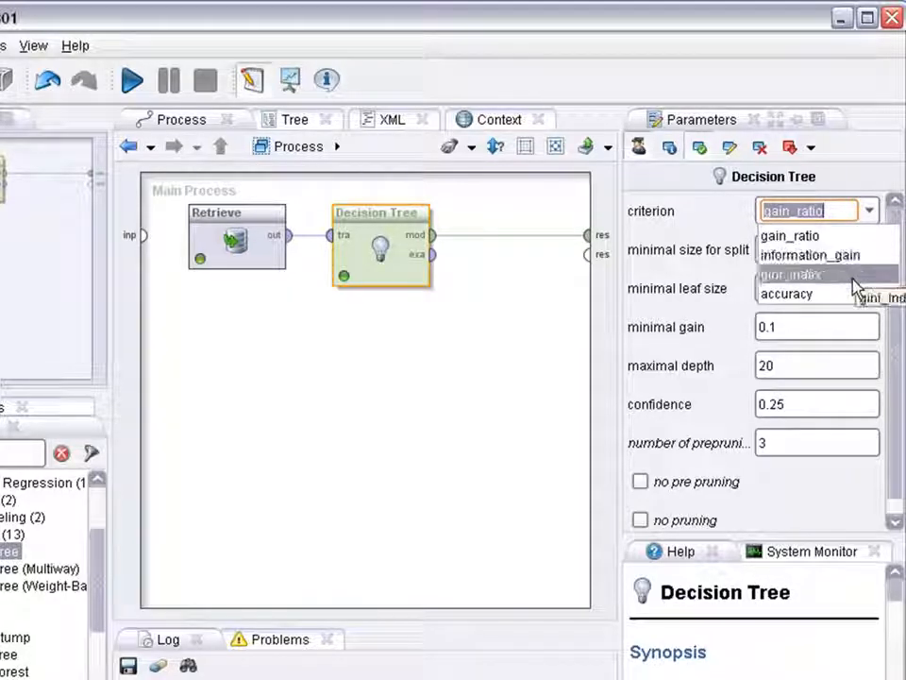
pyautogui.click(818, 249)
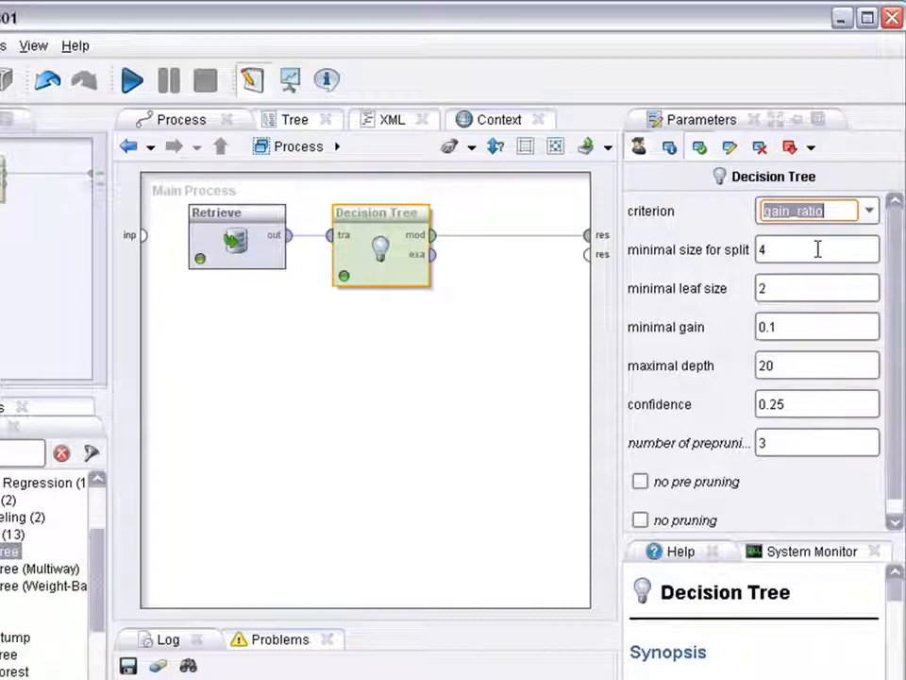
pyautogui.click(818, 249)
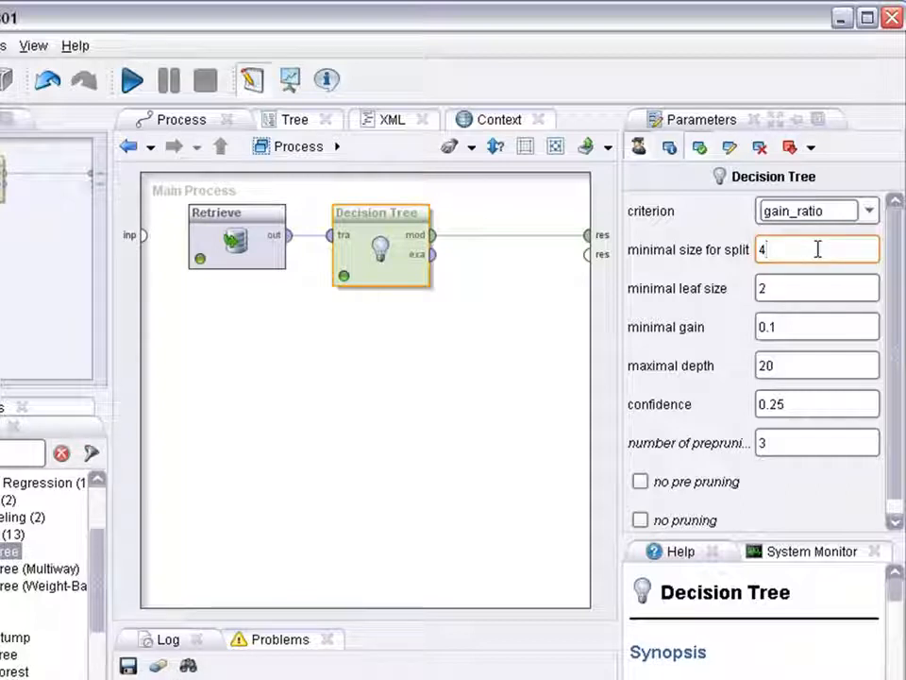
pyautogui.click(816, 288)
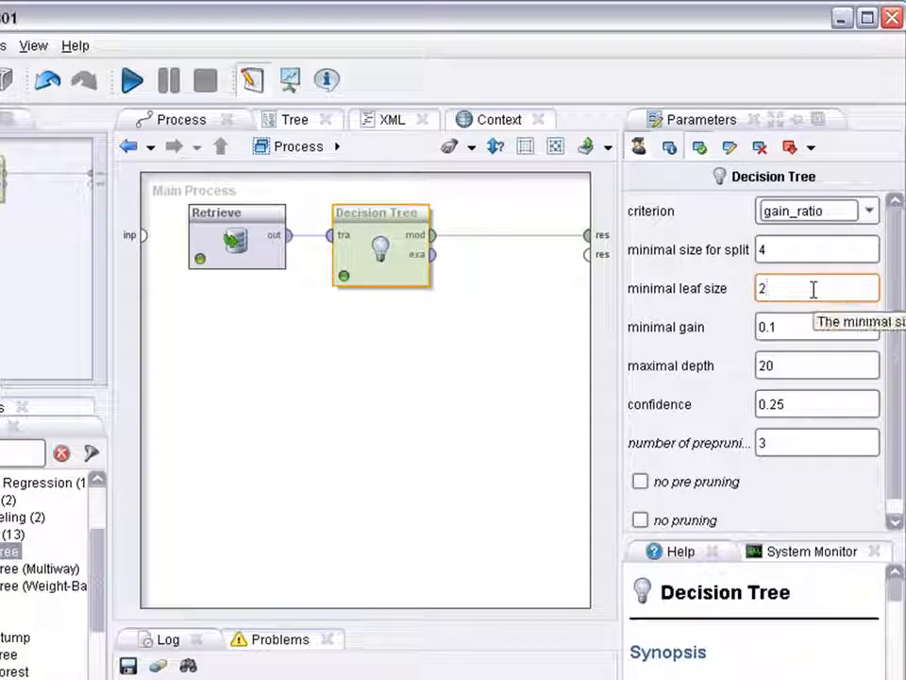
pyautogui.click(819, 327)
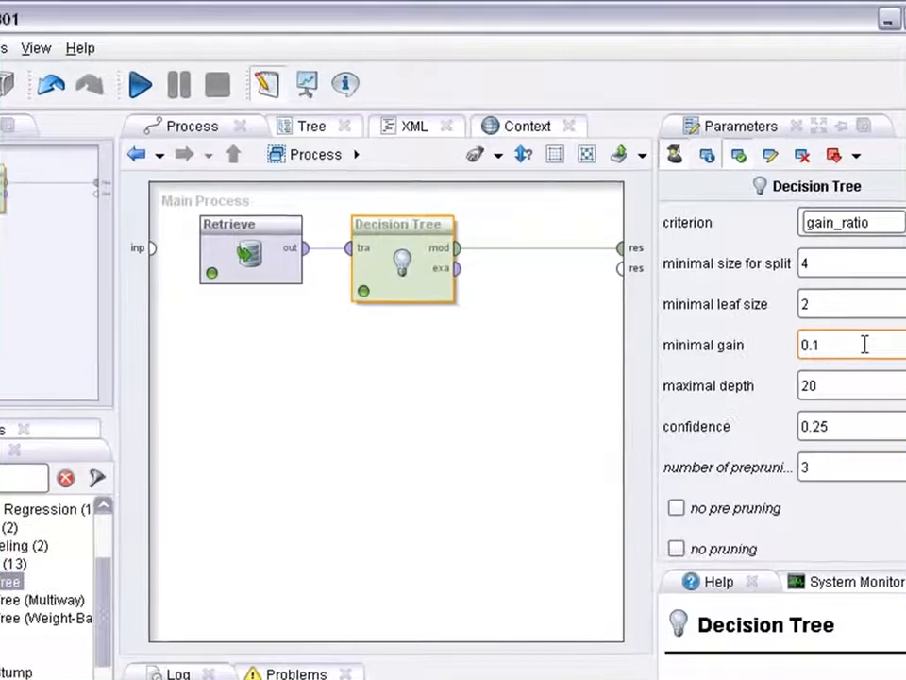
pyautogui.click(859, 385)
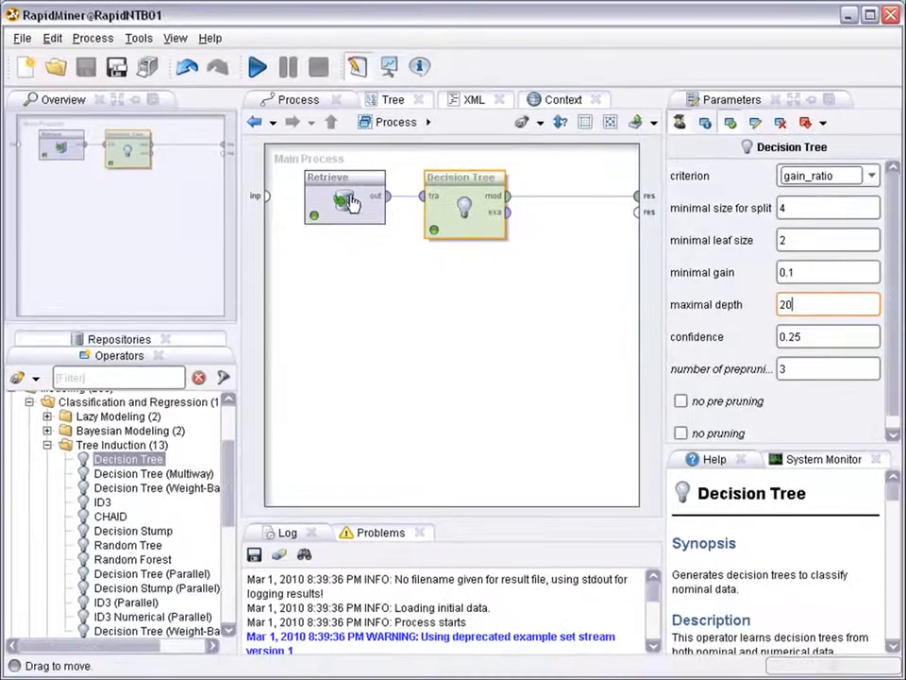
# Replace the Iris Retrieve operator with the Sonar sample data set as the Decision Tree's training input.
pyautogui.click(342, 186)
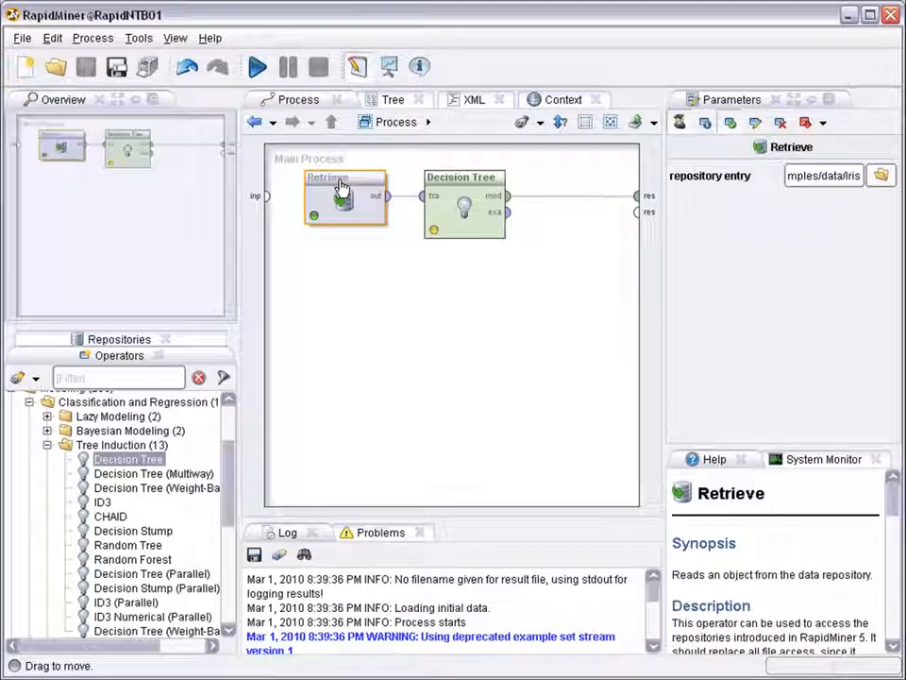
pyautogui.press('Delete')
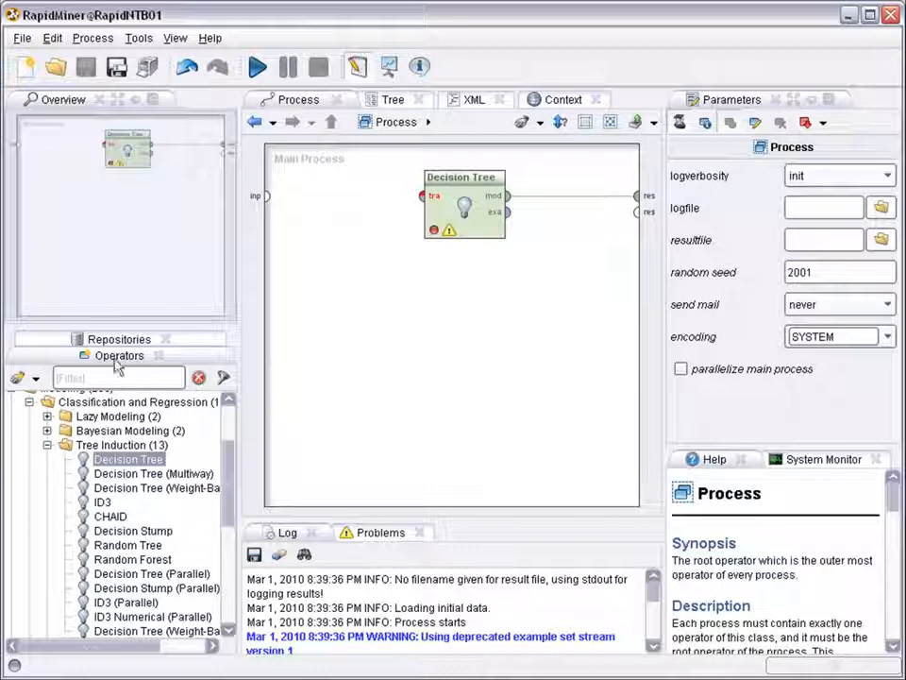
pyautogui.click(59, 340)
pyautogui.moveTo(91, 527); pyautogui.dragTo(330, 196)
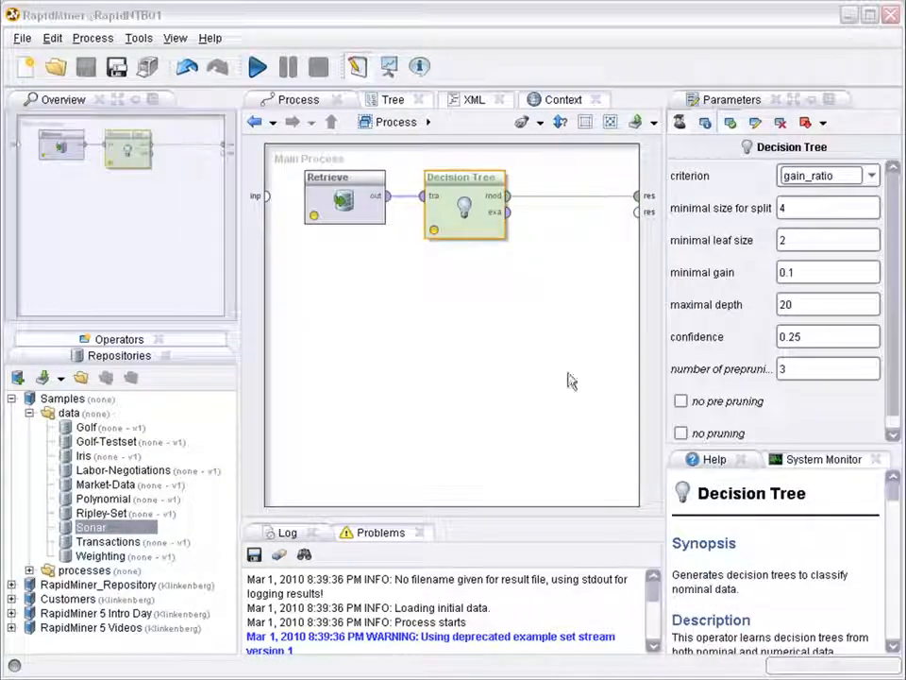
# Run the Sonar decision tree process without saving it and show the resulting tree.
pyautogui.click(260, 68)
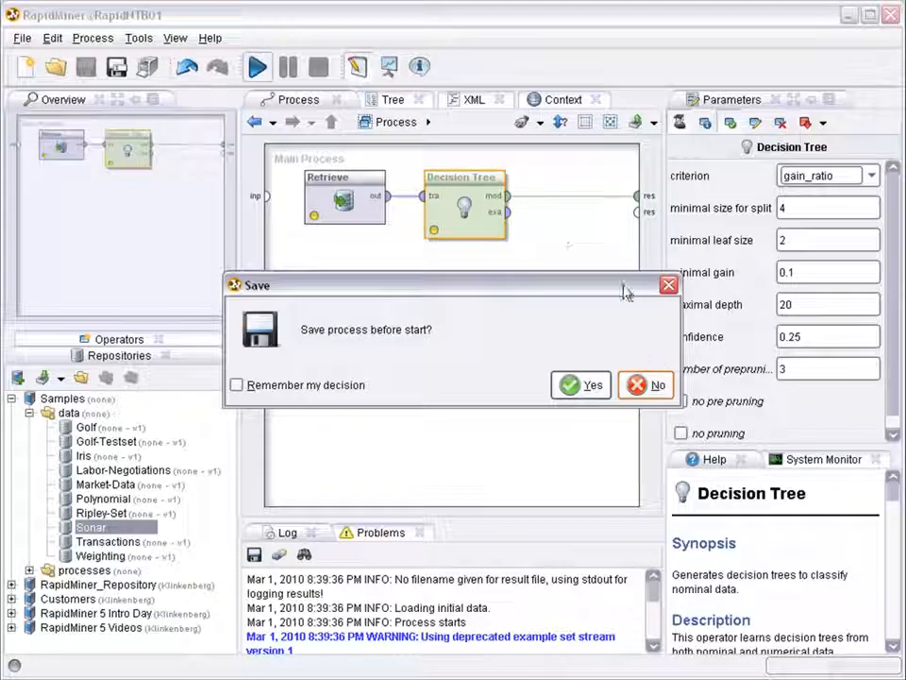
pyautogui.click(652, 386)
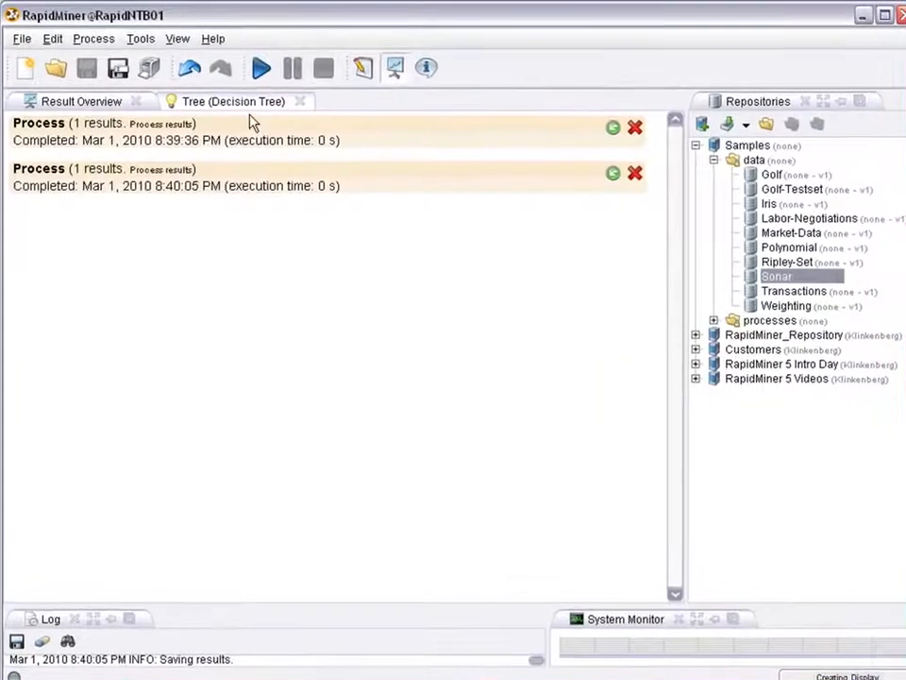
pyautogui.click(230, 107)
# Fit the whole Sonar decision tree into the graph view and examine its splits starting from the root attribute.
pyautogui.click(79, 180)
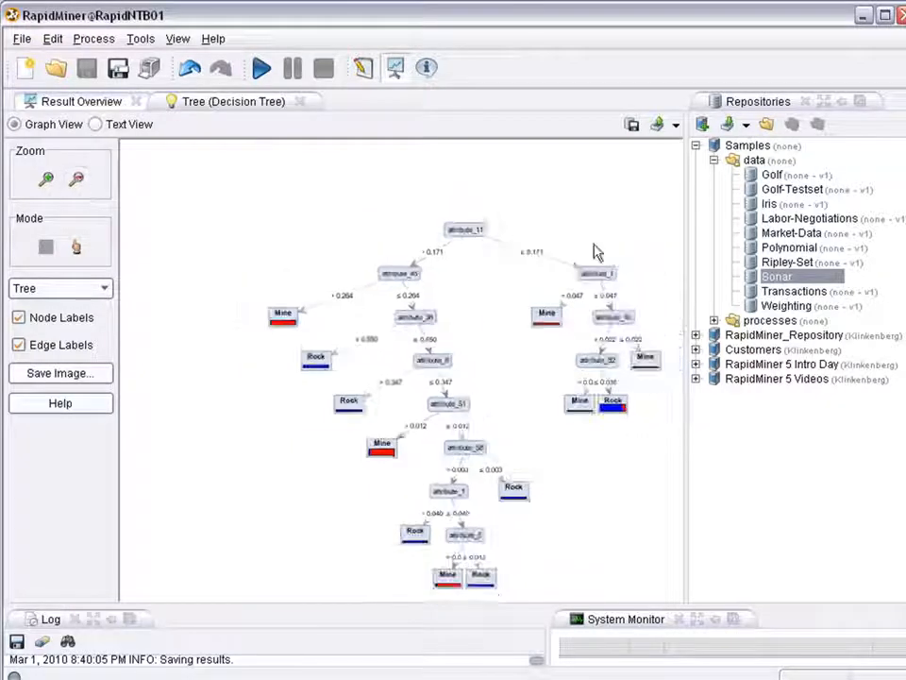
pyautogui.moveTo(447, 232); pyautogui.dragTo(375, 182)
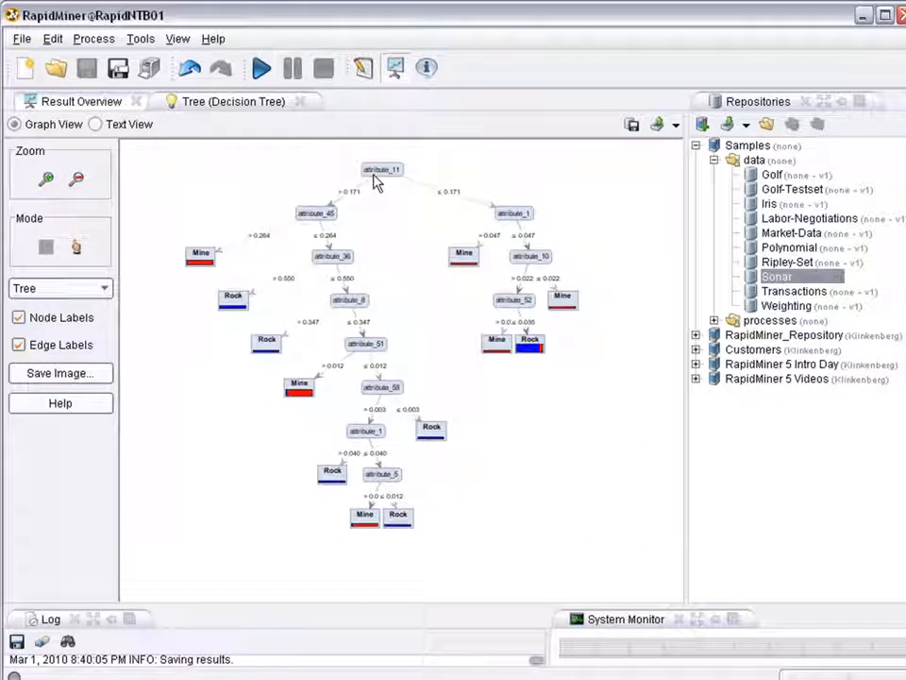
pyautogui.click(46, 179)
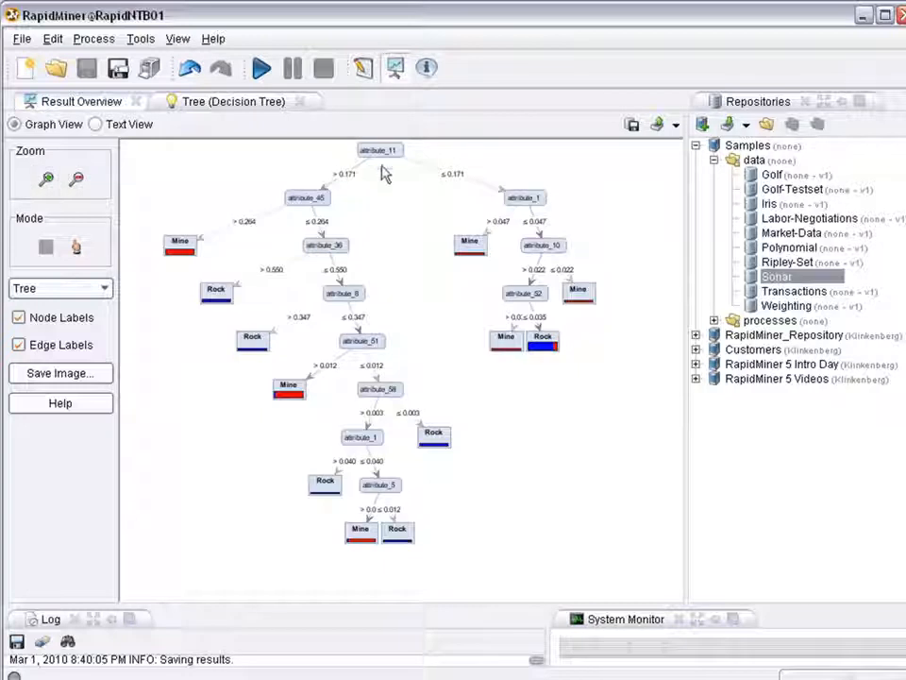
pyautogui.moveTo(396, 174)
pyautogui.mouseDown()
pyautogui.moveTo(402, 188)
pyautogui.moveTo(409, 181)
pyautogui.mouseUp()
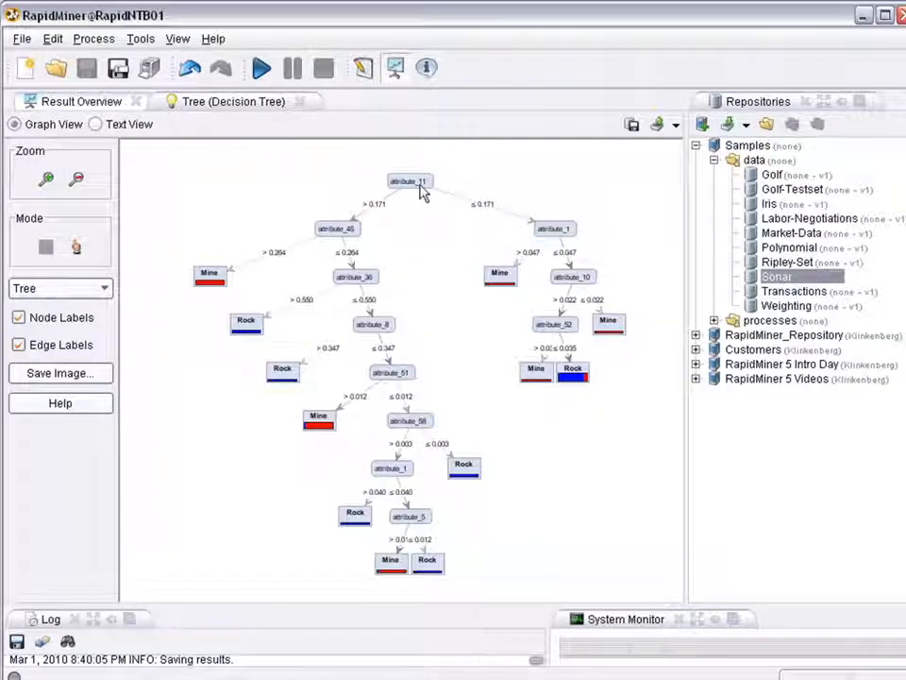
pyautogui.moveTo(421, 189)
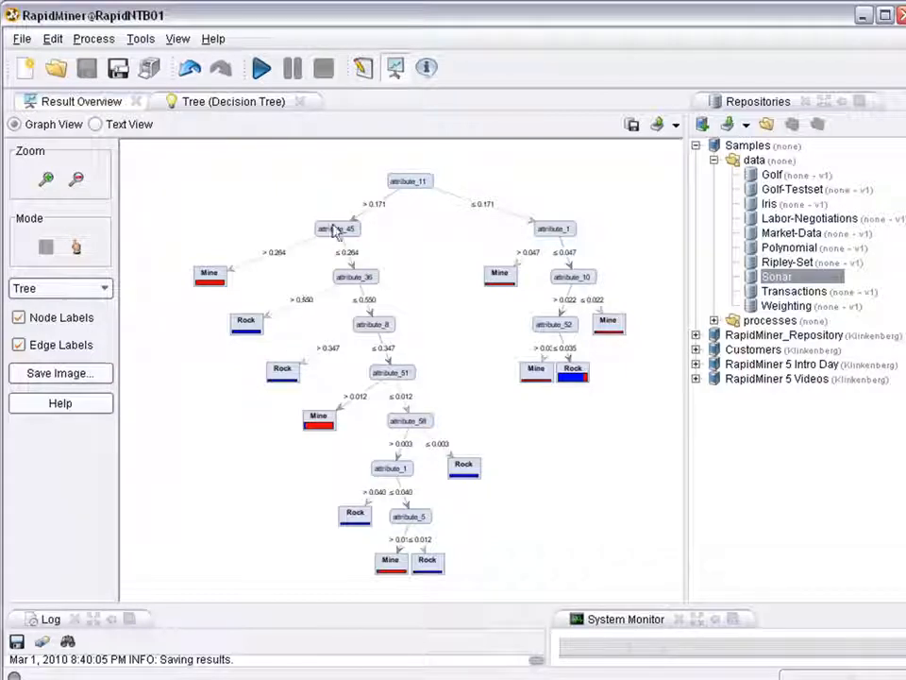
# Return to the process design and insert a Discretize by Frequency operator between Retrieve and Decision Tree, spacing the three operators in a row.
pyautogui.click(367, 72)
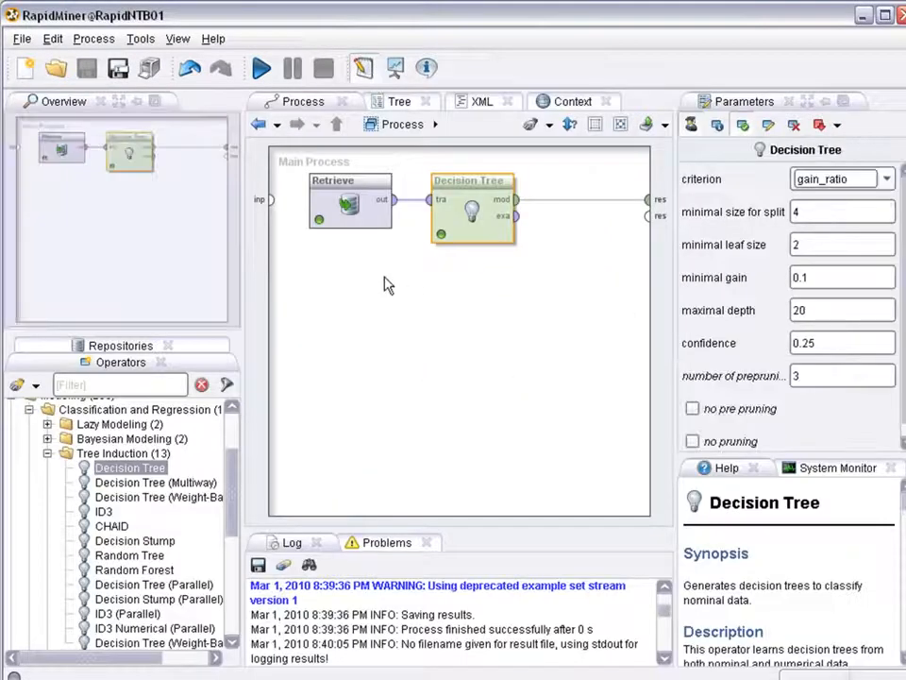
pyautogui.click(47, 454)
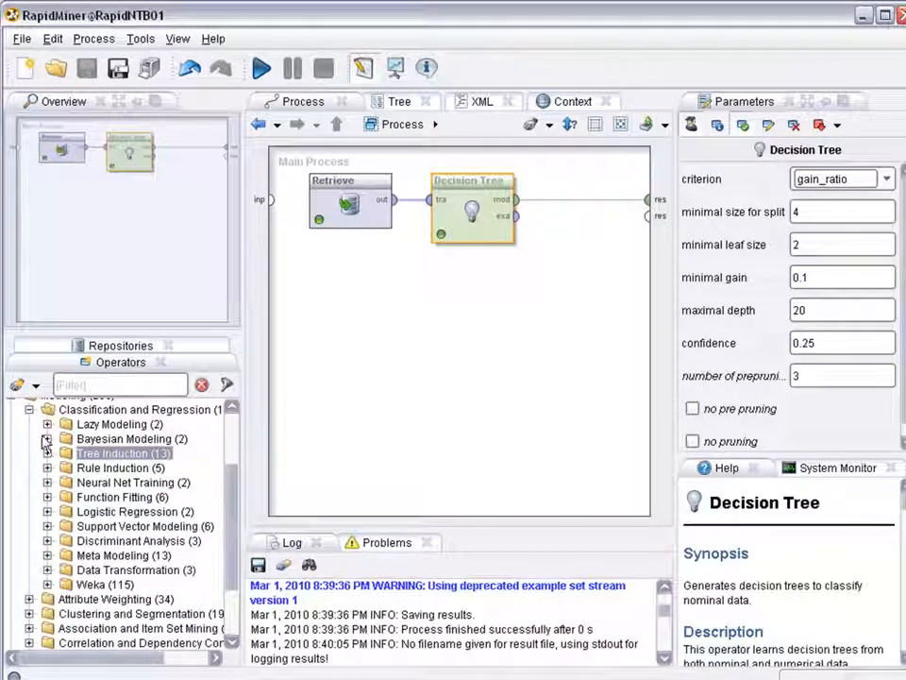
pyautogui.click(69, 385)
pyautogui.write('di')
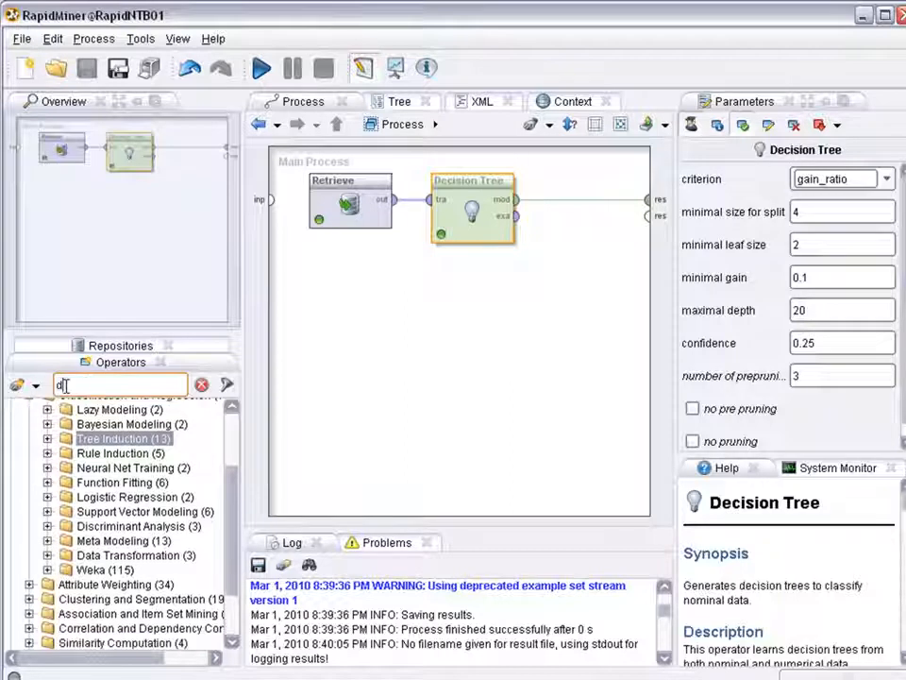
pyautogui.write('scre')
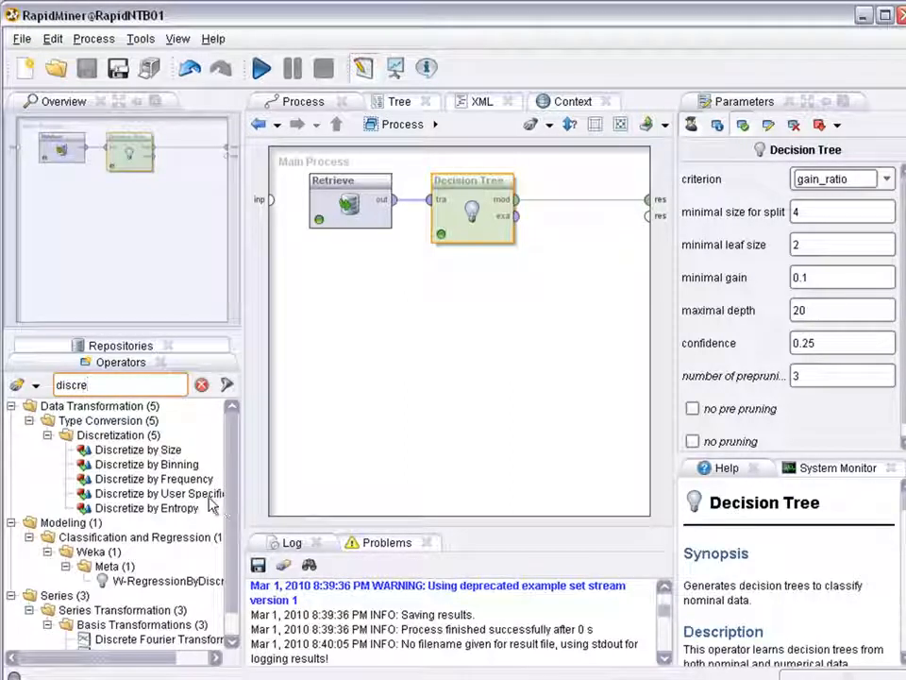
pyautogui.click(132, 479)
pyautogui.moveTo(267, 452); pyautogui.dragTo(409, 210)
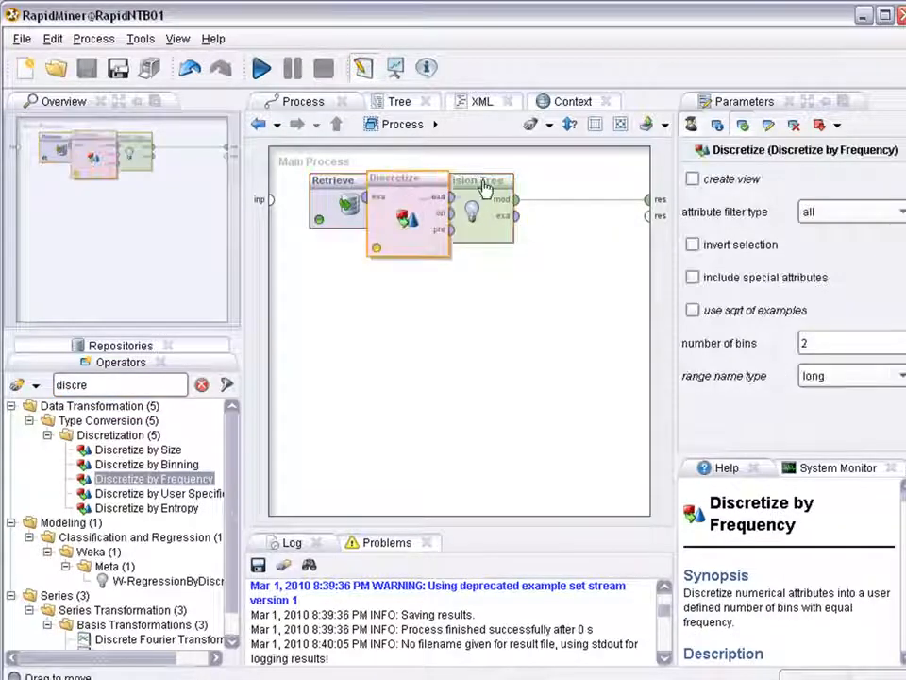
pyautogui.moveTo(458, 180); pyautogui.dragTo(570, 185)
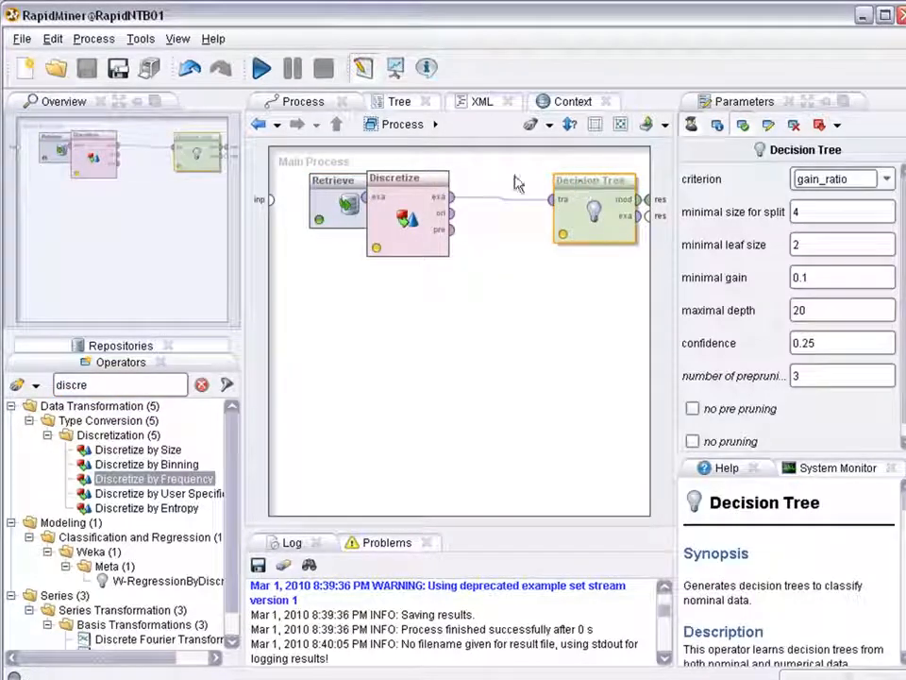
pyautogui.moveTo(420, 185); pyautogui.dragTo(482, 189)
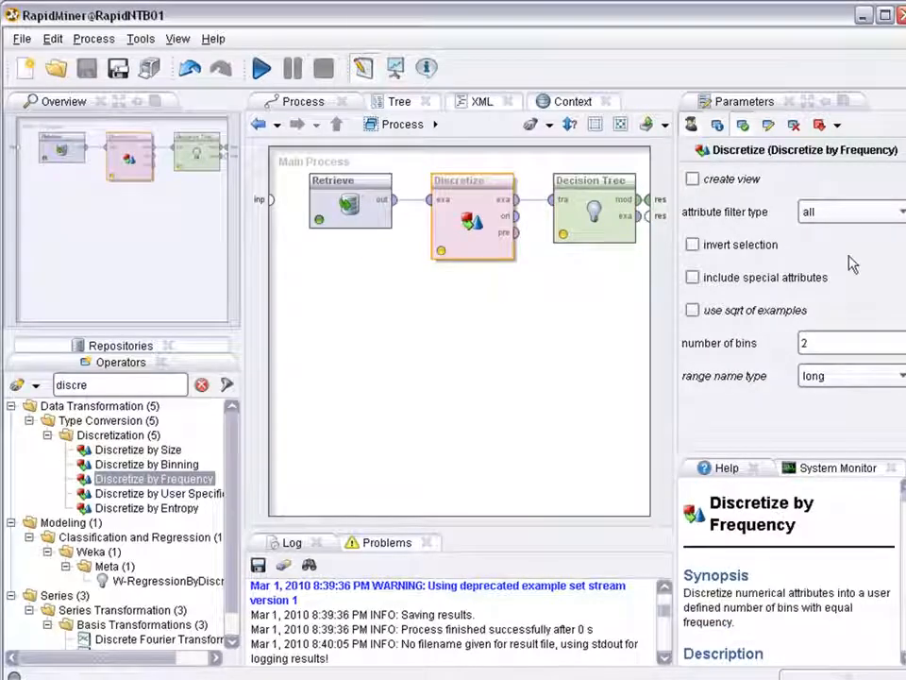
# Set the Discretize operator's number of bins to 3 and its range name type to short.
pyautogui.click(848, 342)
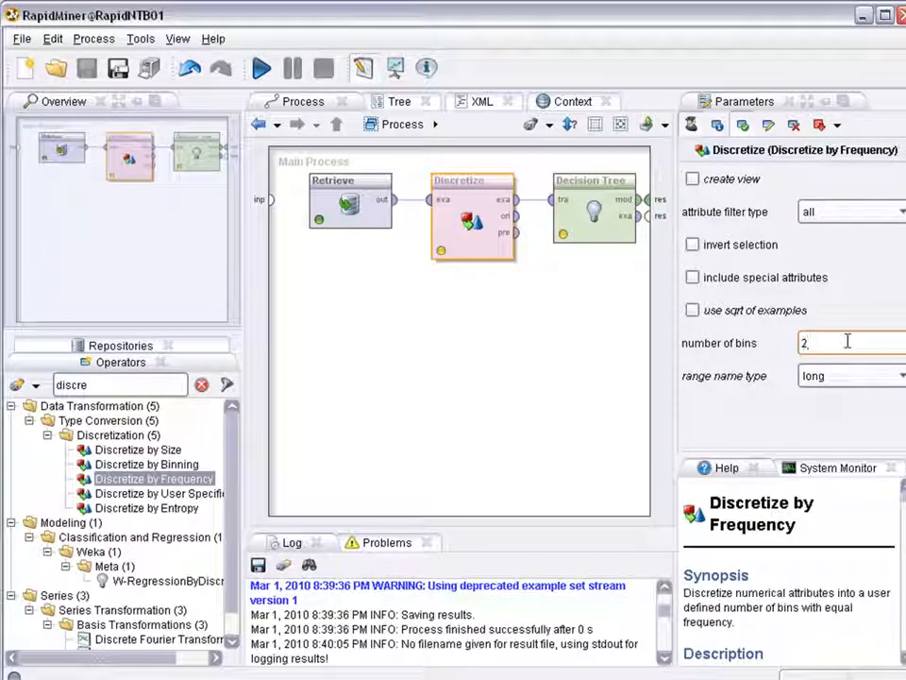
pyautogui.press('BackSpace')
pyautogui.write('3')
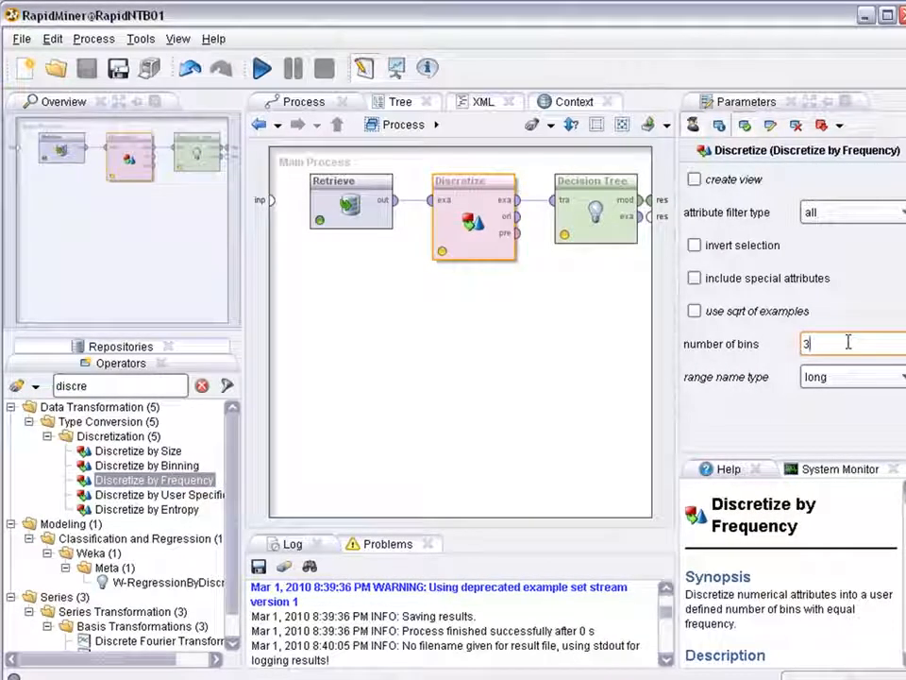
pyautogui.click(845, 379)
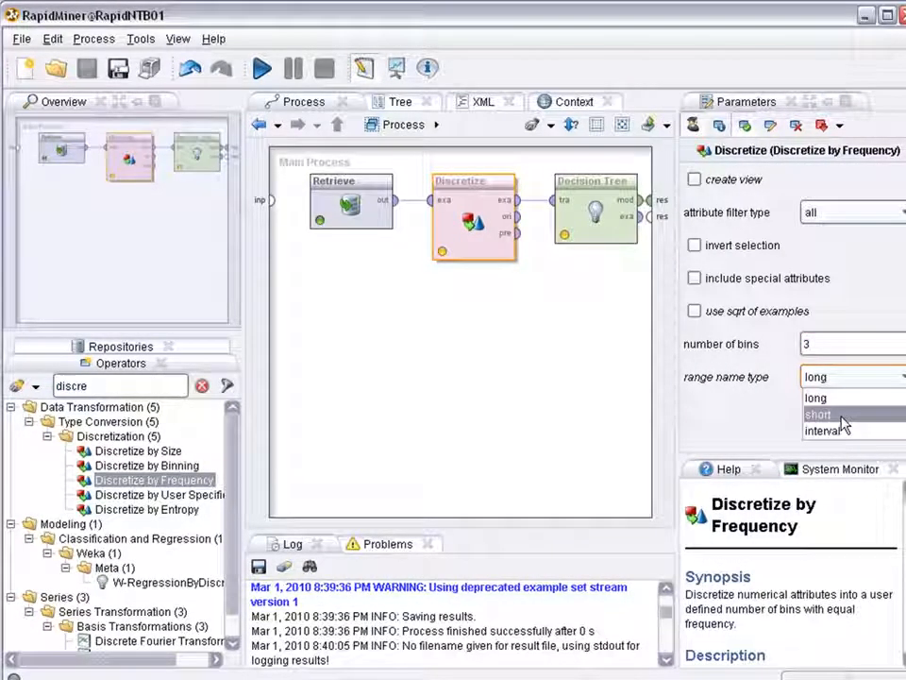
pyautogui.click(842, 418)
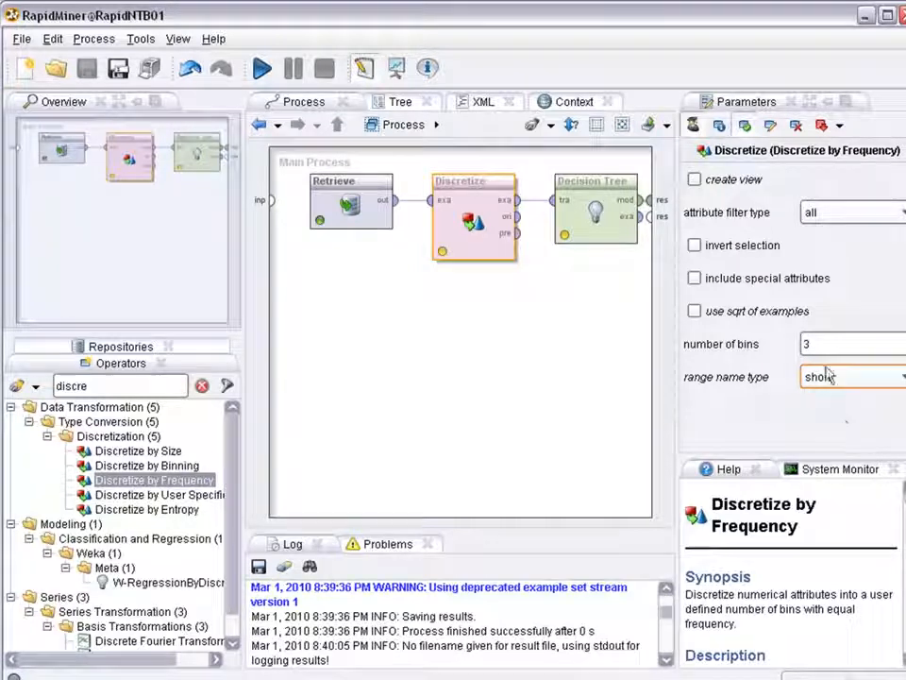
# Run the discretized Sonar process without saving it and examine the whole resulting decision tree.
pyautogui.click(261, 74)
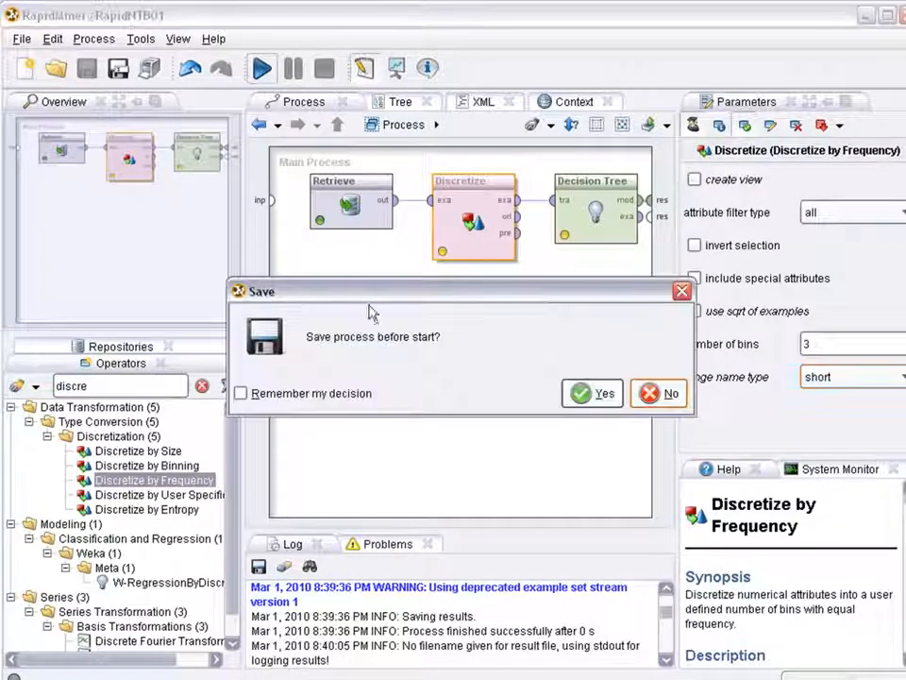
pyautogui.click(663, 392)
pyautogui.moveTo(246, 338); pyautogui.dragTo(405, 295)
pyautogui.moveTo(513, 299); pyautogui.dragTo(463, 300)
pyautogui.click(75, 176)
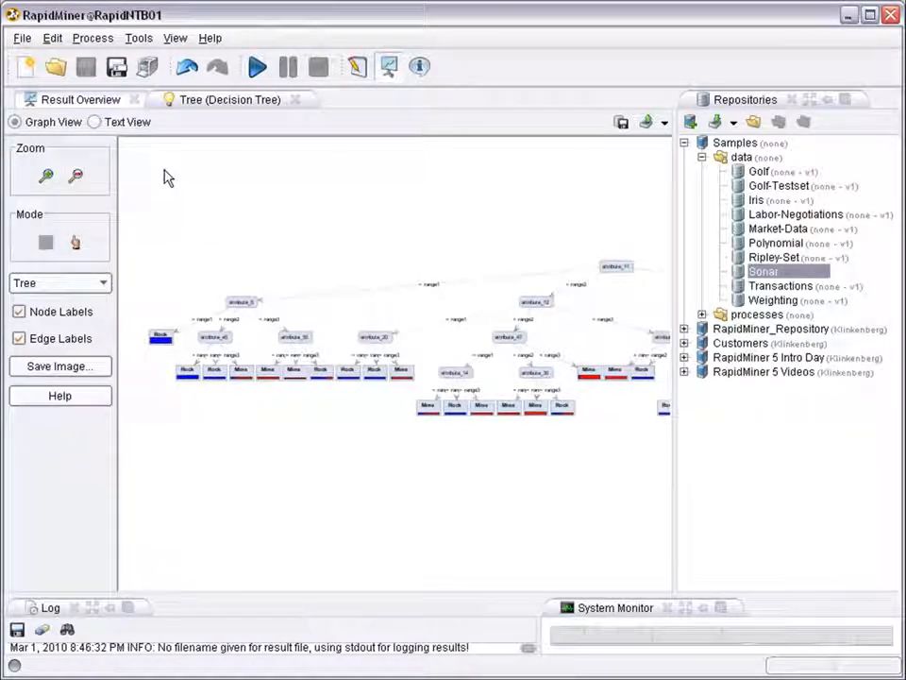
# Return to the process design and insert the predefined Nominal X-Validation building block into the main process.
pyautogui.click(358, 72)
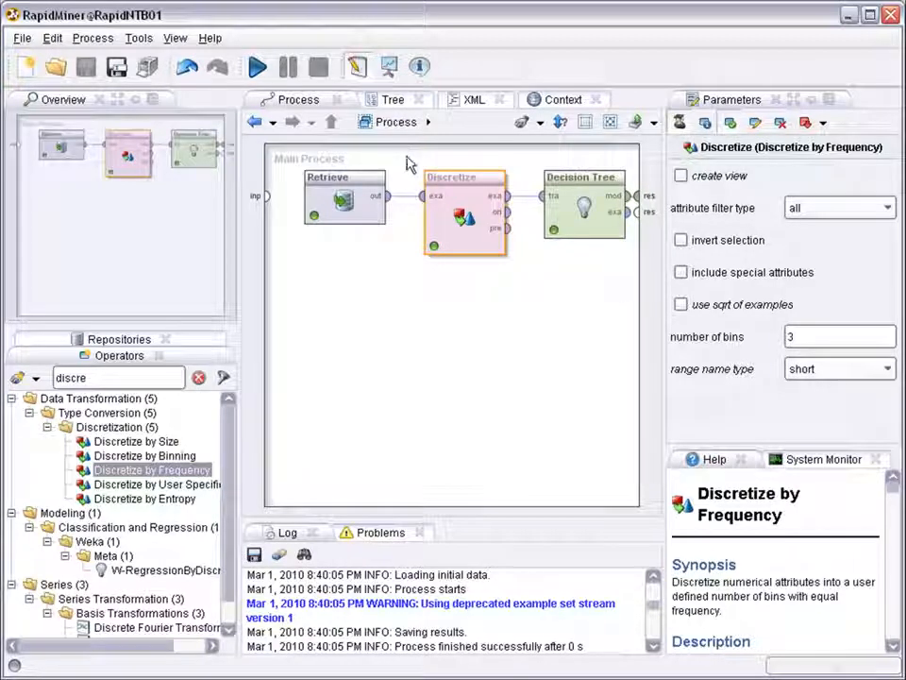
pyautogui.click(53, 39)
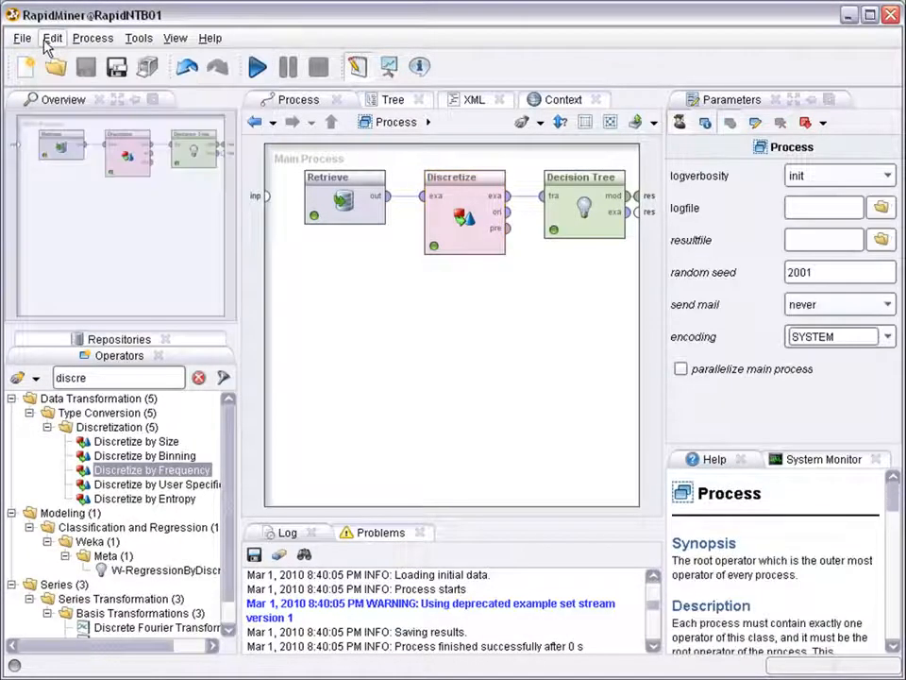
pyautogui.click(48, 41)
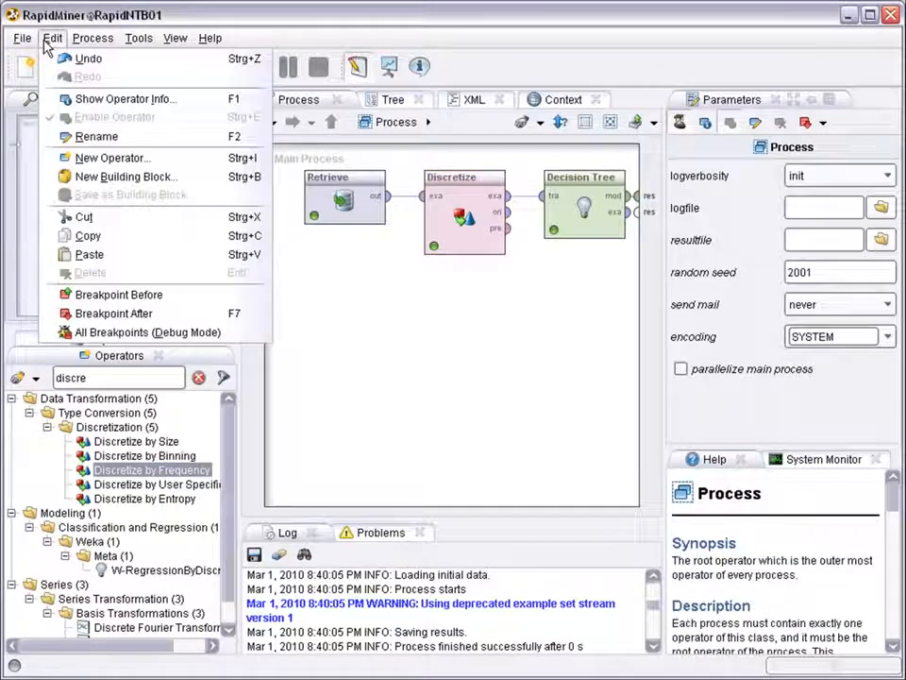
pyautogui.click(156, 184)
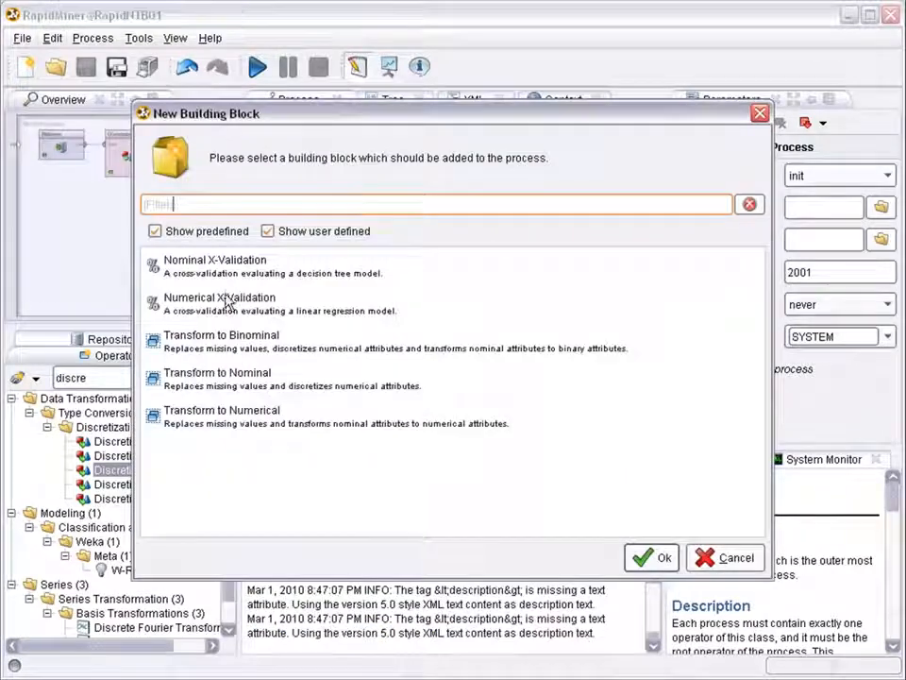
pyautogui.click(207, 273)
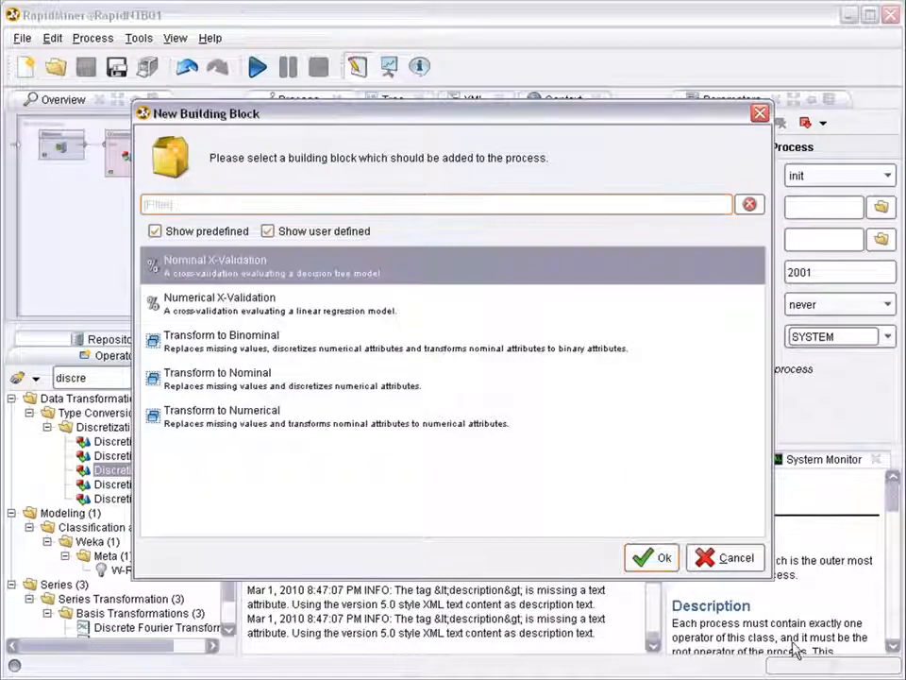
pyautogui.click(652, 558)
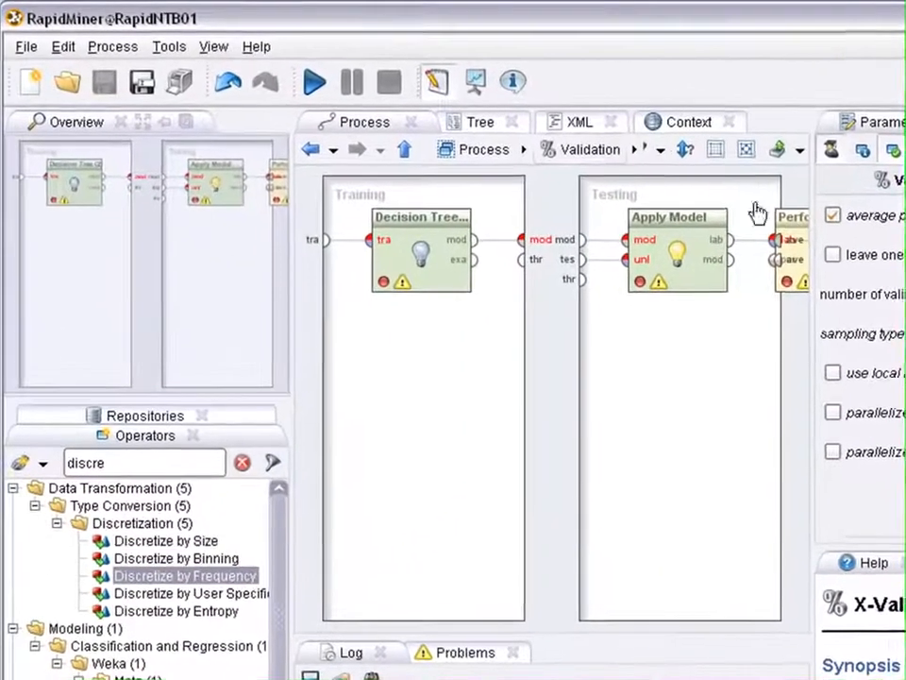
# Go back up to the main process, move the Validation operator out of the chain and delete the standalone Decision Tree.
pyautogui.click(404, 149)
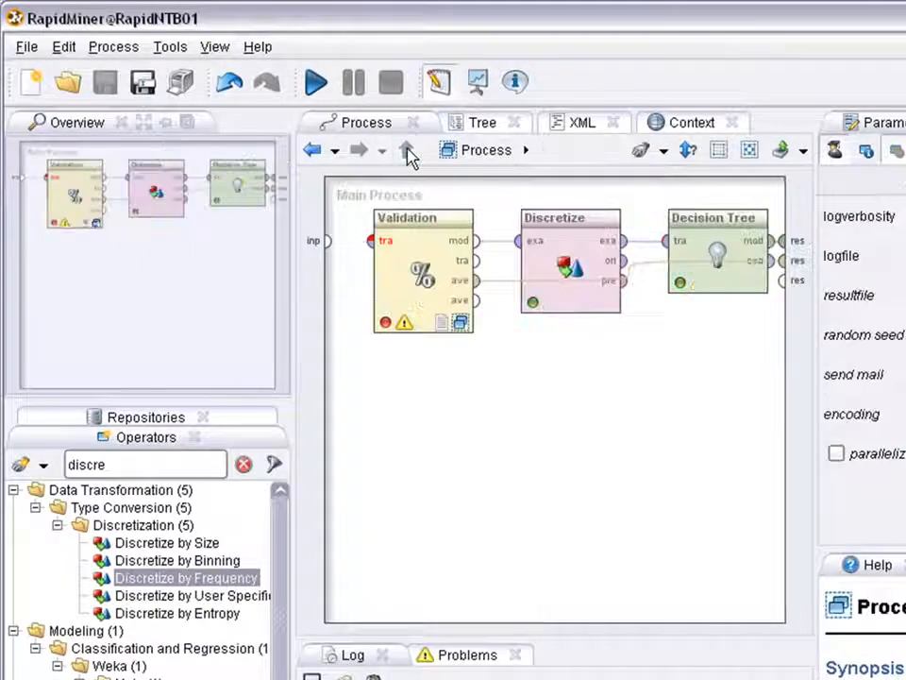
pyautogui.moveTo(722, 234); pyautogui.dragTo(500, 432)
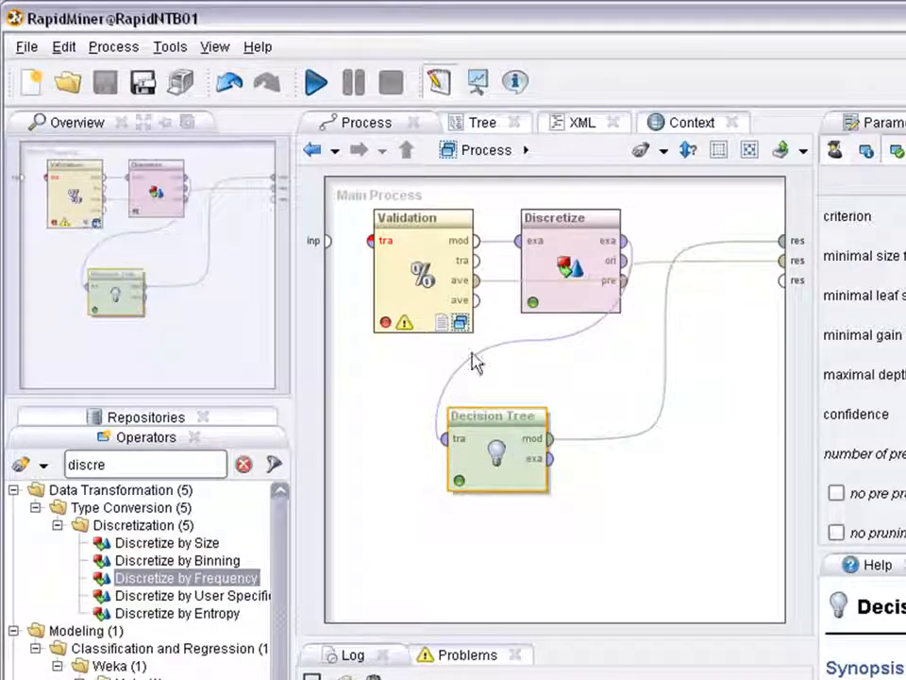
pyautogui.moveTo(421, 225); pyautogui.dragTo(614, 557)
pyautogui.click(493, 441)
pyautogui.press('Delete')
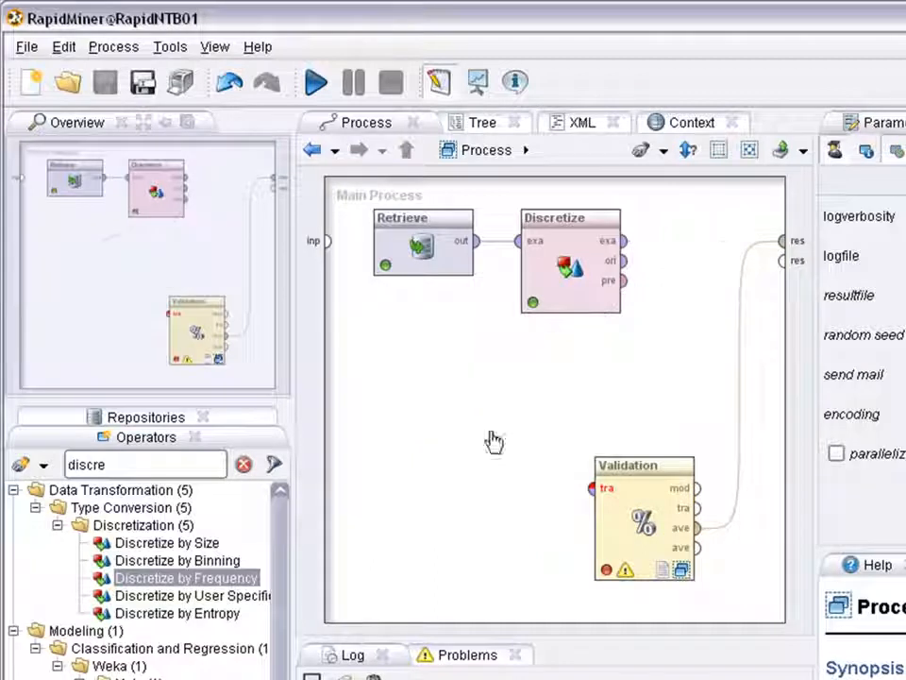
# Place the Validation operator after Discretize and connect Discretize's example set output to Validation's training input.
pyautogui.moveTo(599, 487)
pyautogui.mouseDown()
pyautogui.moveTo(708, 298)
pyautogui.moveTo(684, 227)
pyautogui.mouseUp()
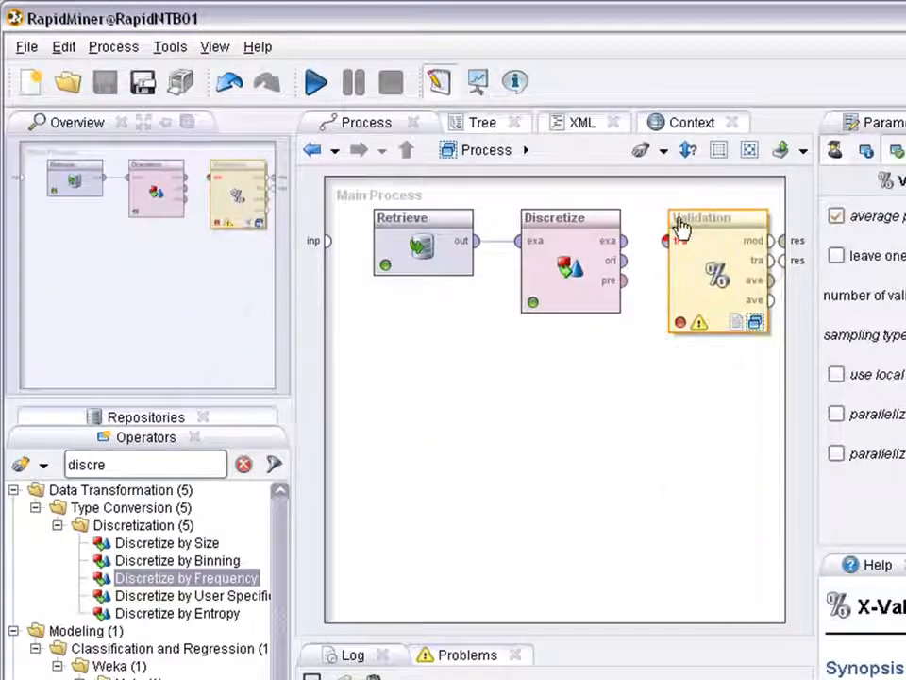
pyautogui.moveTo(623, 240); pyautogui.dragTo(669, 244)
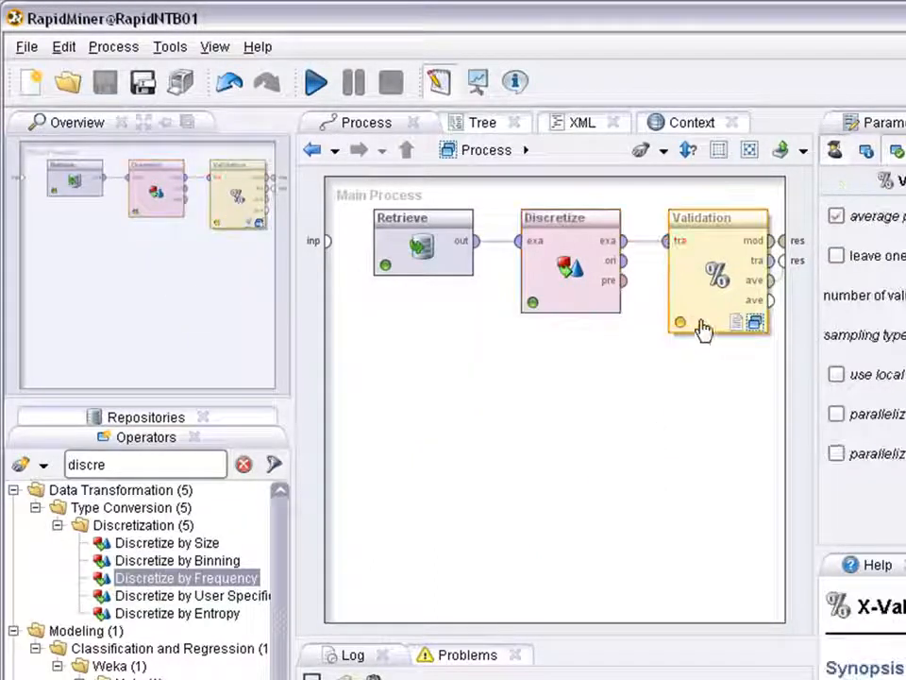
pyautogui.moveTo(718, 224); pyautogui.dragTo(667, 223)
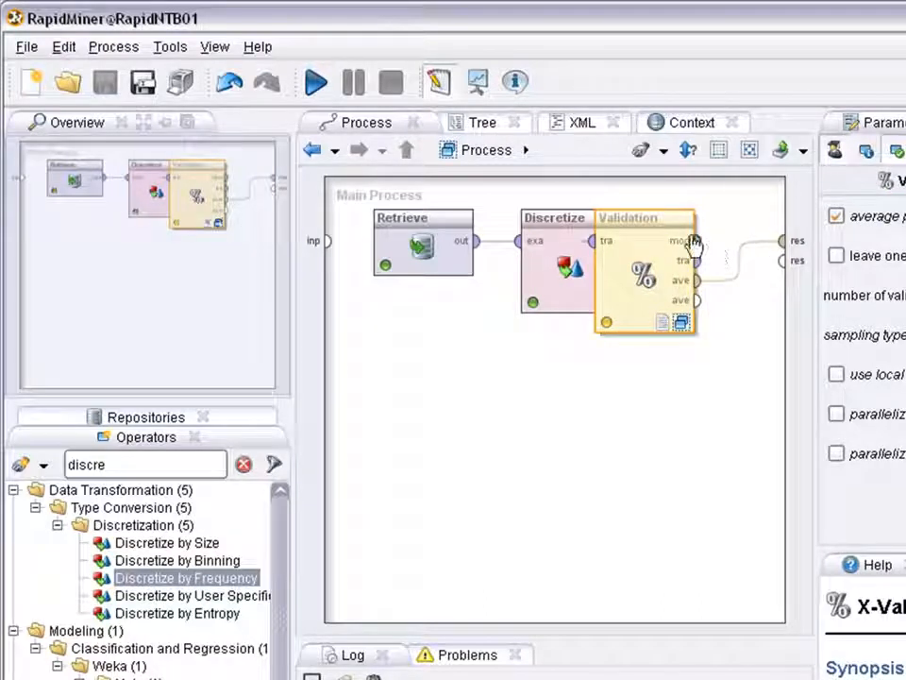
pyautogui.moveTo(668, 227); pyautogui.dragTo(718, 231)
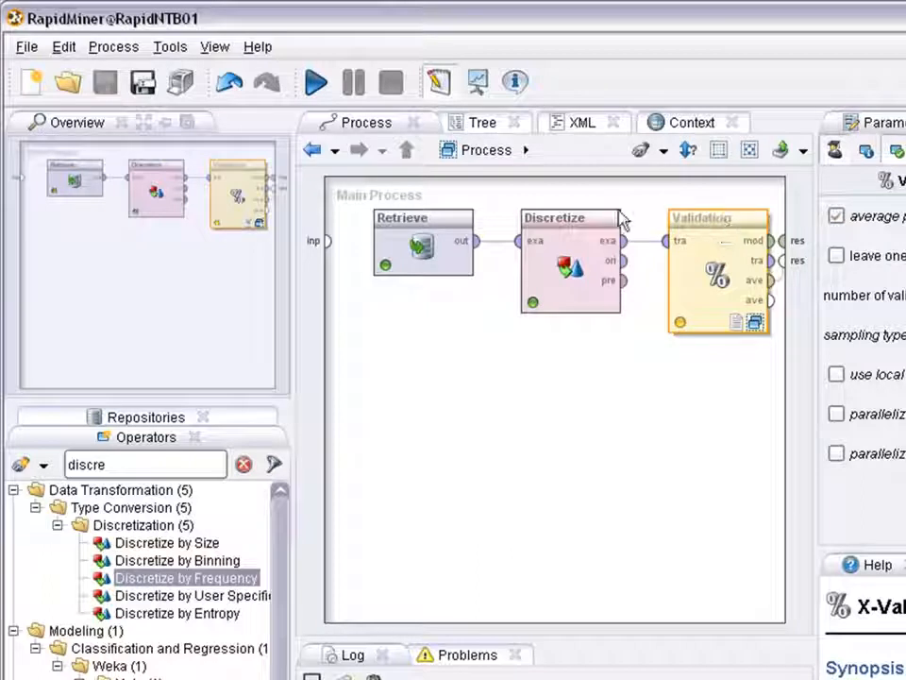
# Disable the Discretize operator and run the cross-validation process.
pyautogui.rightClick(580, 226)
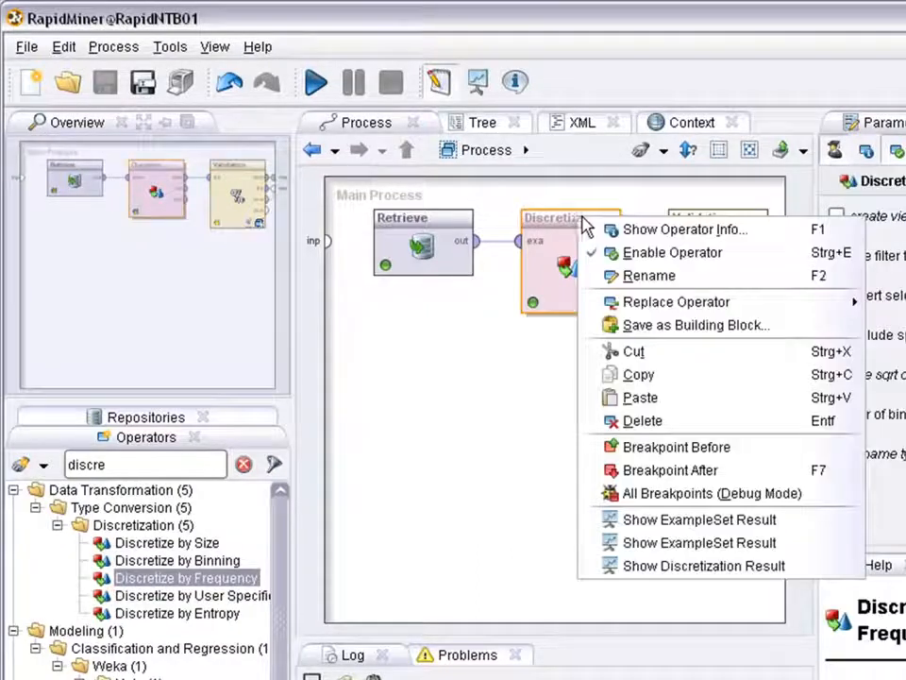
pyautogui.click(642, 255)
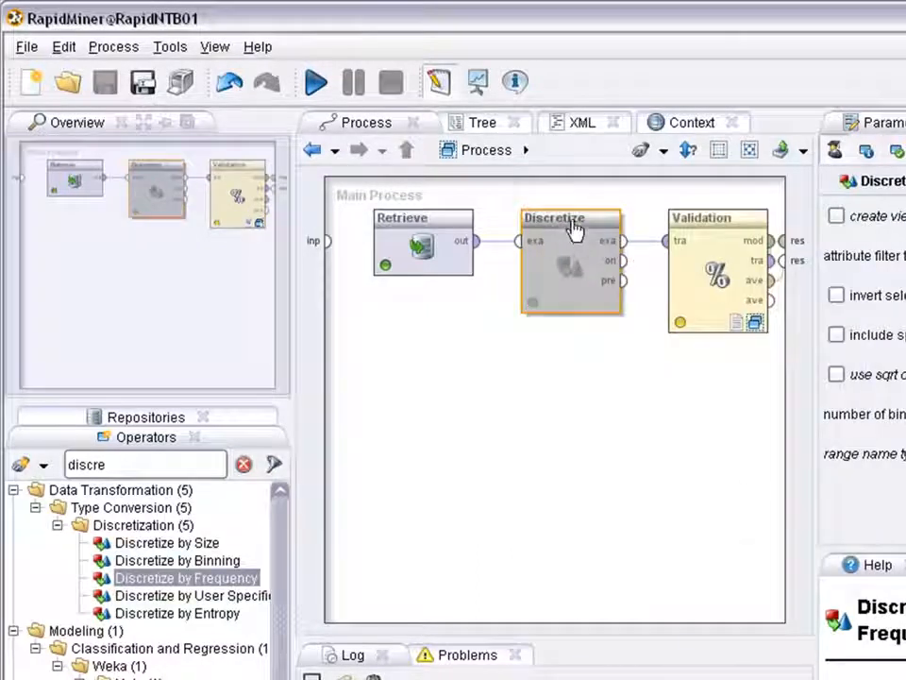
pyautogui.moveTo(574, 230); pyautogui.dragTo(574, 289)
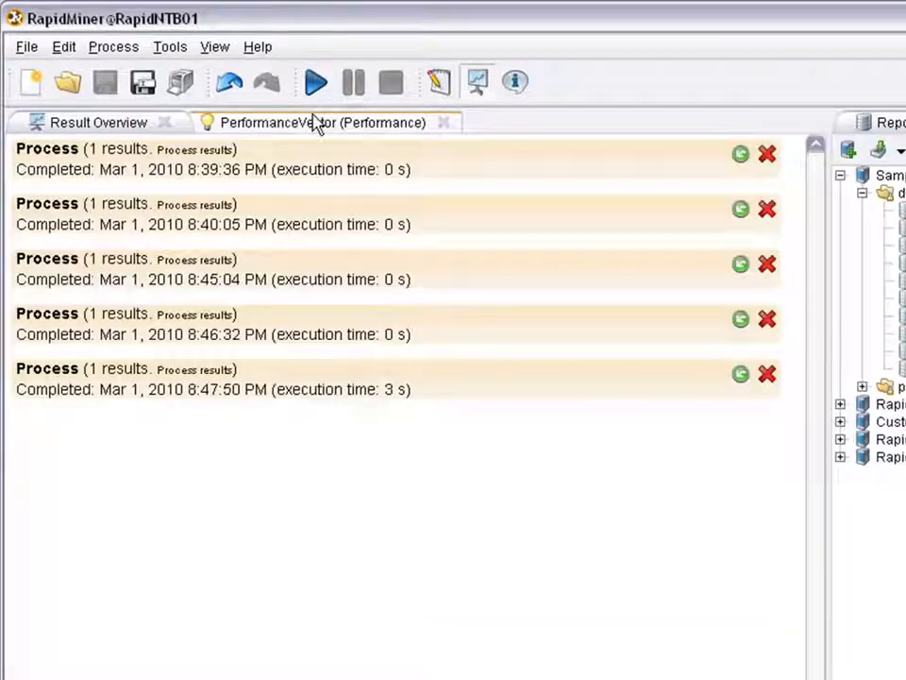
# Open the performance vector result and examine its accuracy and the correct and wrong predictions in the Rock and Mine confusion matrix.
pyautogui.click(317, 124)
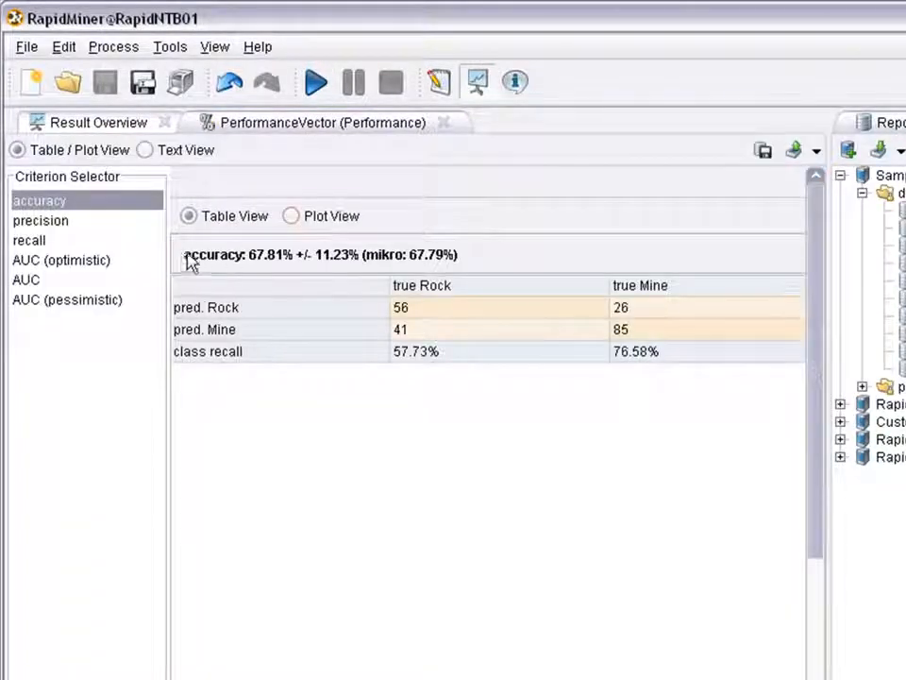
pyautogui.moveTo(183, 257); pyautogui.dragTo(305, 267)
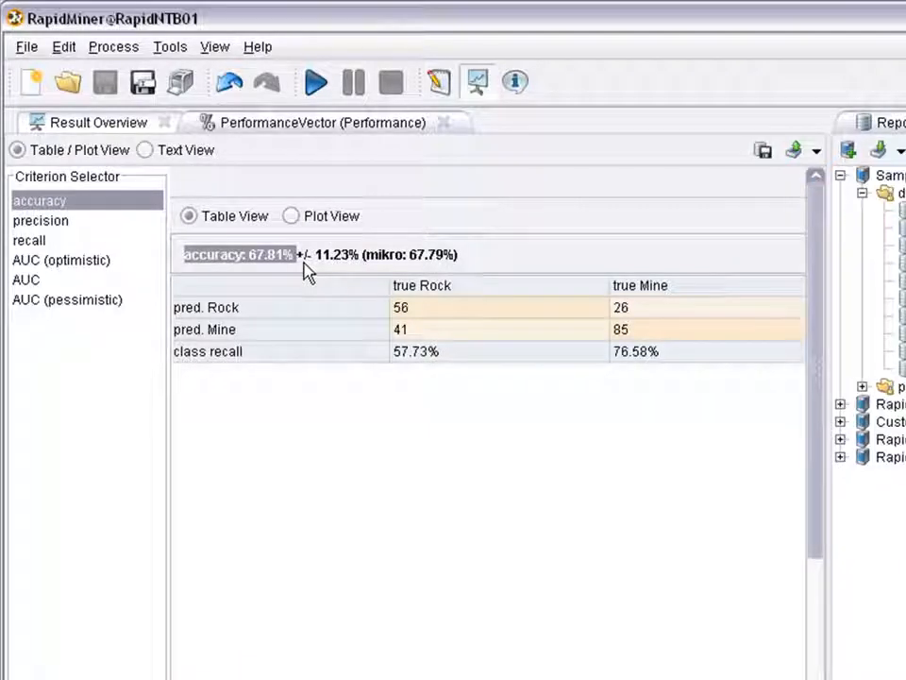
pyautogui.click(465, 314)
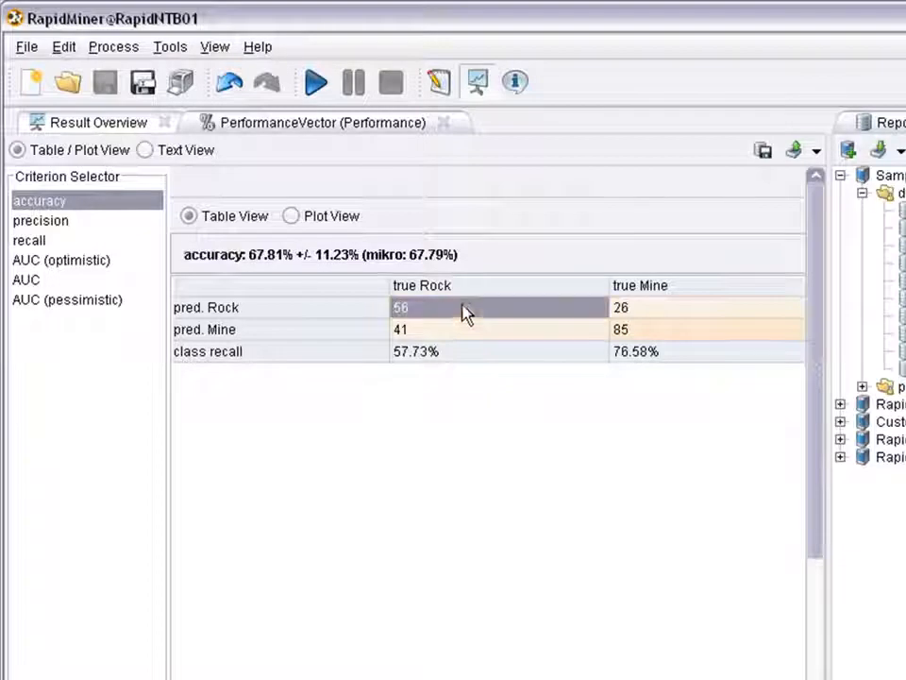
pyautogui.click(615, 336)
pyautogui.click(495, 315)
pyautogui.click(615, 338)
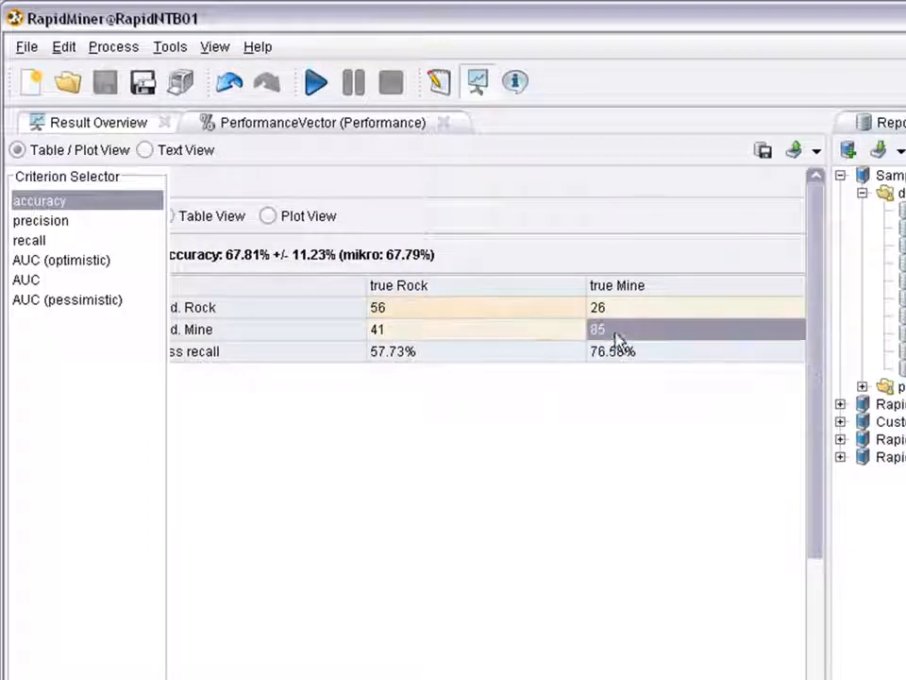
pyautogui.click(646, 313)
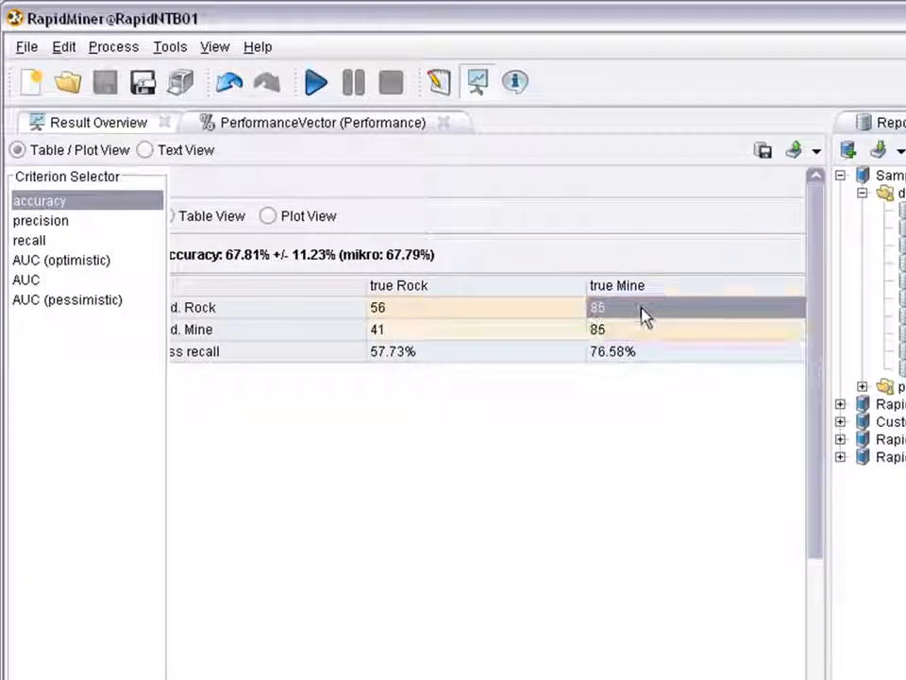
pyautogui.click(545, 338)
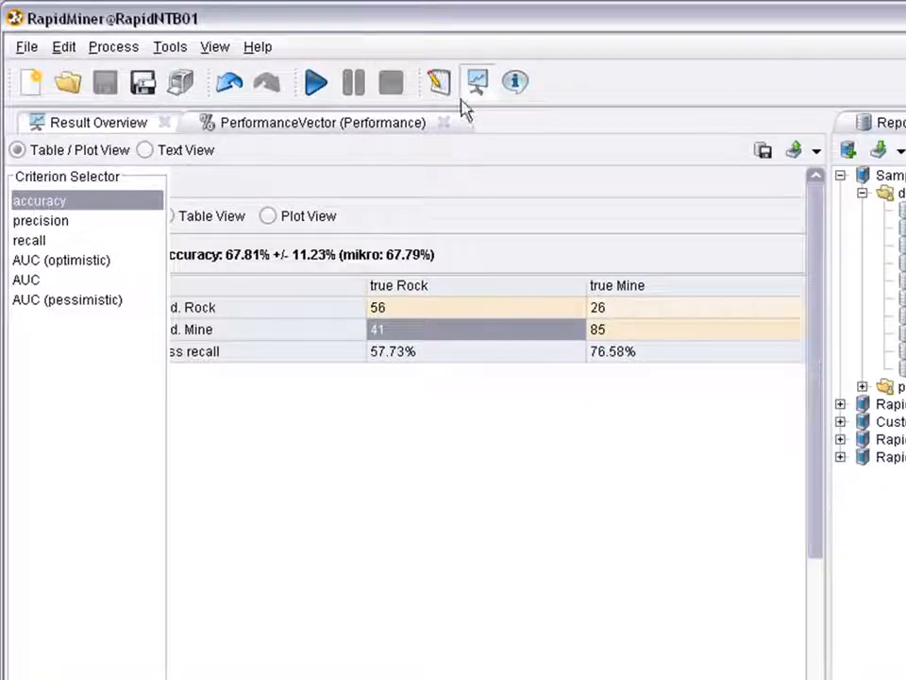
# Return to the process design, re-enable the Discretize operator and insert it into the connection between Retrieve and Validation.
pyautogui.click(444, 87)
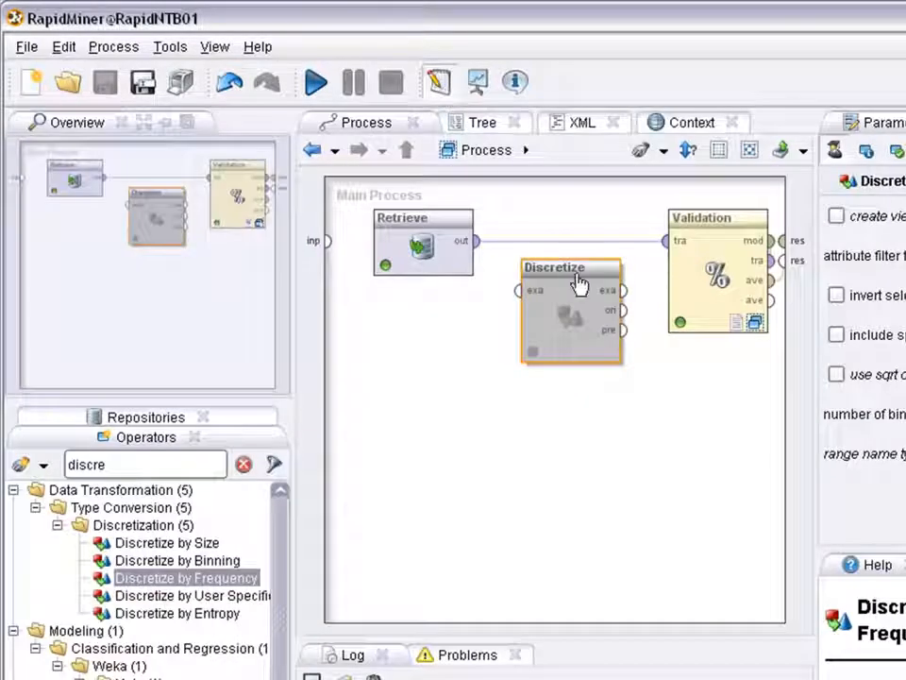
pyautogui.rightClick(581, 283)
pyautogui.click(634, 310)
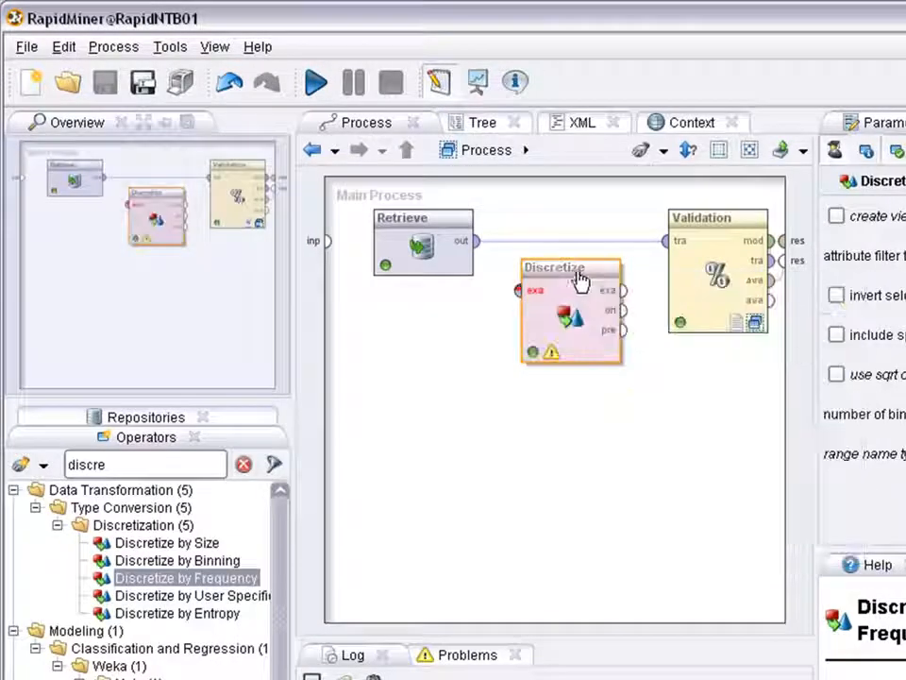
pyautogui.moveTo(581, 283); pyautogui.dragTo(579, 234)
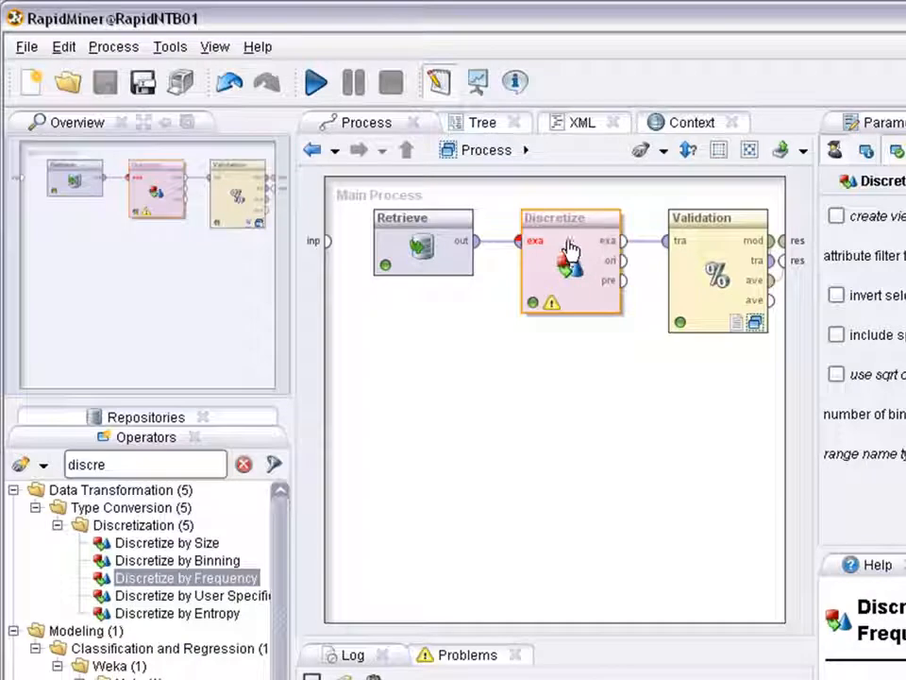
# Recheck the previous performance vector, run the cross-validation with Discretize enabled and highlight the new accuracy value for comparison.
pyautogui.click(474, 93)
pyautogui.click(365, 125)
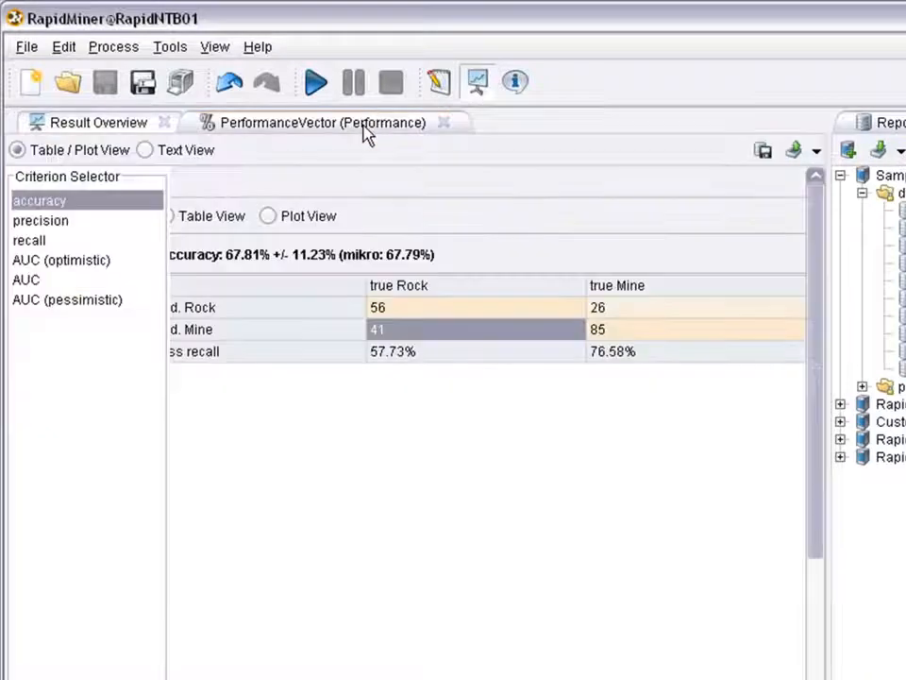
pyautogui.click(437, 85)
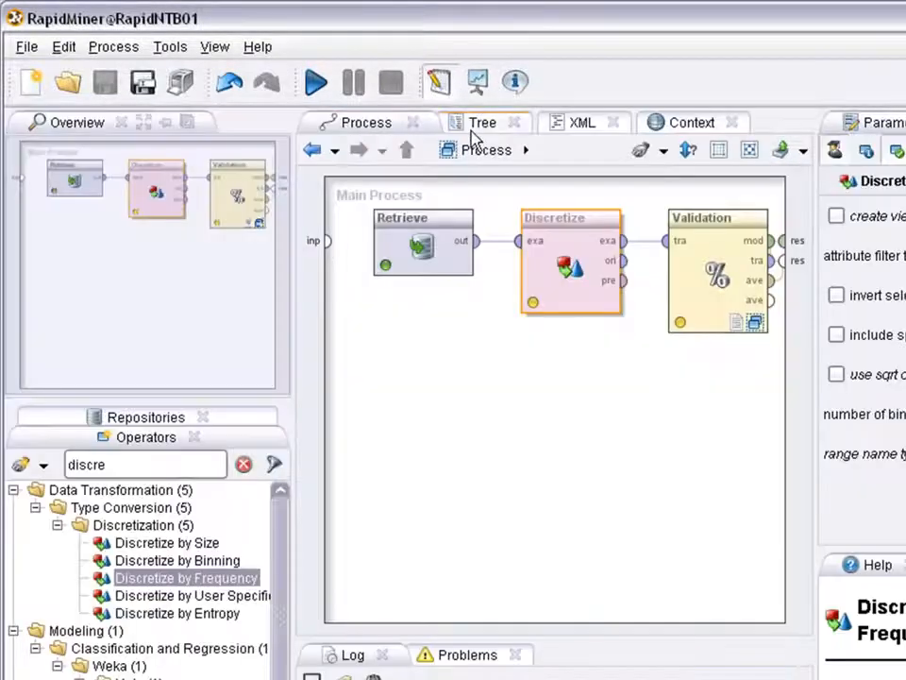
pyautogui.click(319, 88)
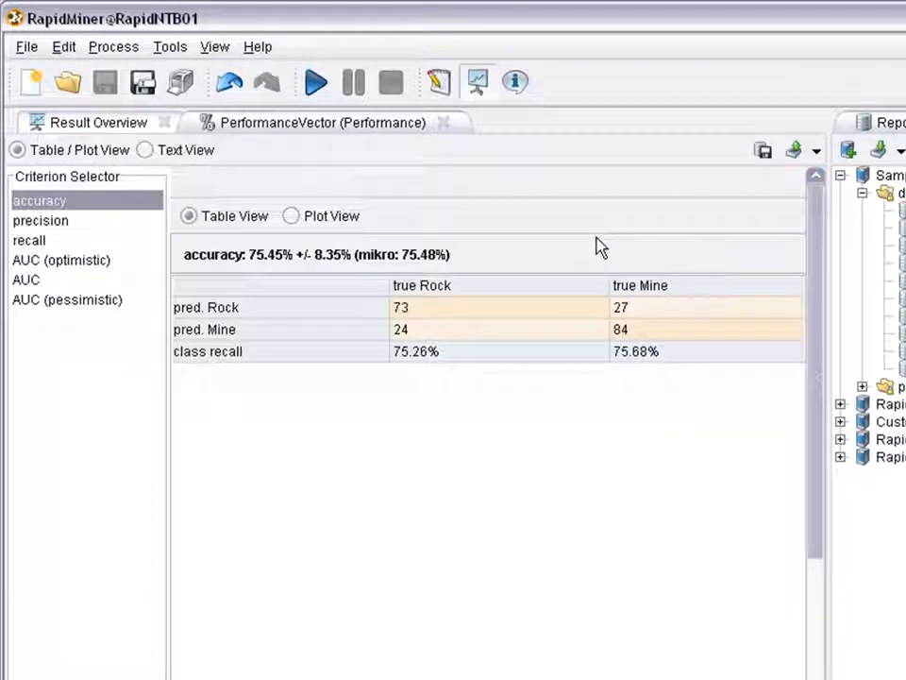
pyautogui.moveTo(248, 258); pyautogui.dragTo(299, 258)
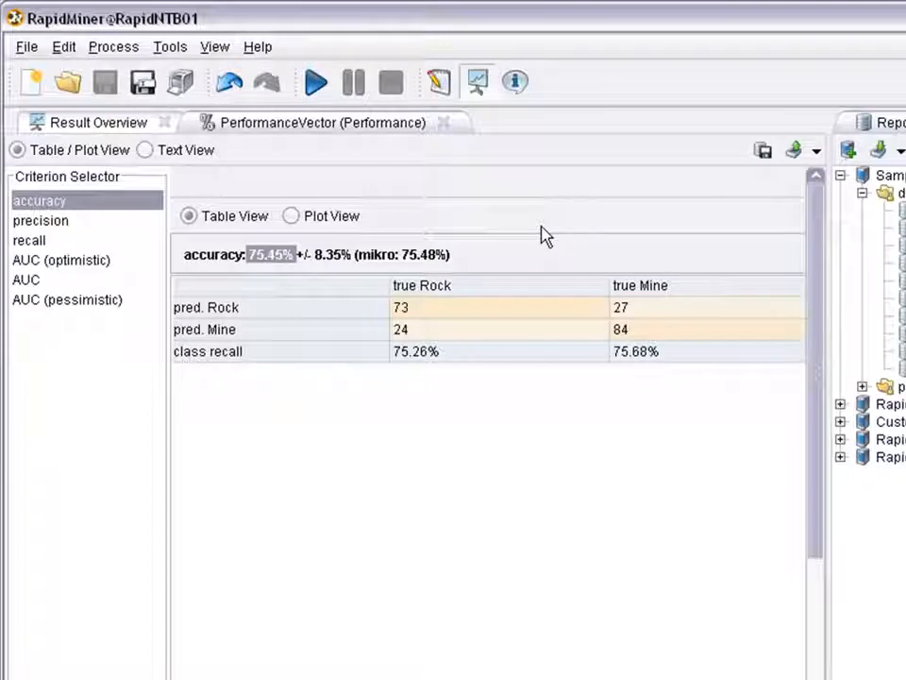
# Return to the process design and review the Validation and Discretize operators in the main process.
pyautogui.click(438, 81)
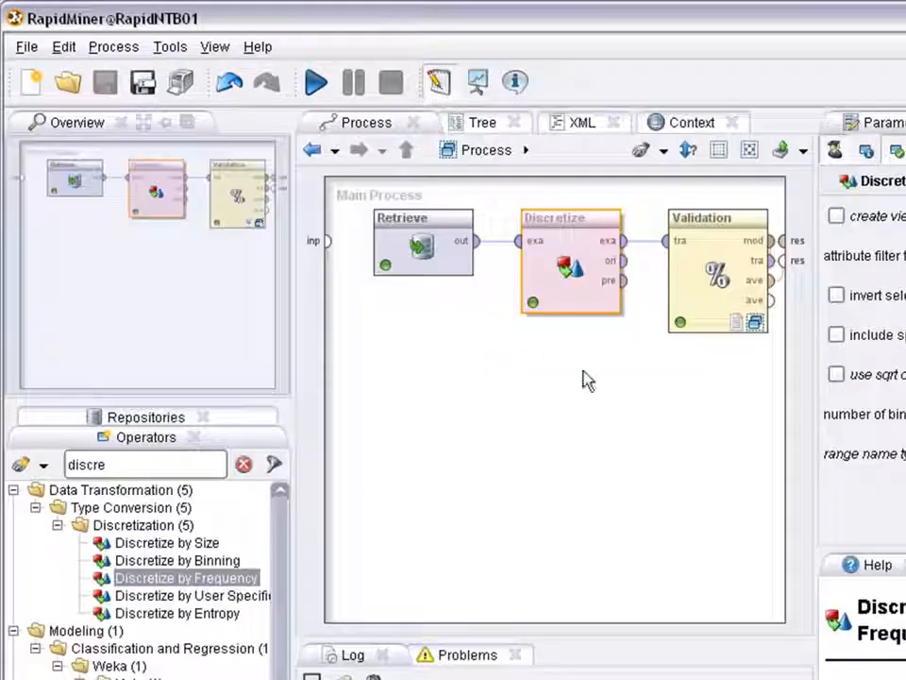
pyautogui.click(699, 234)
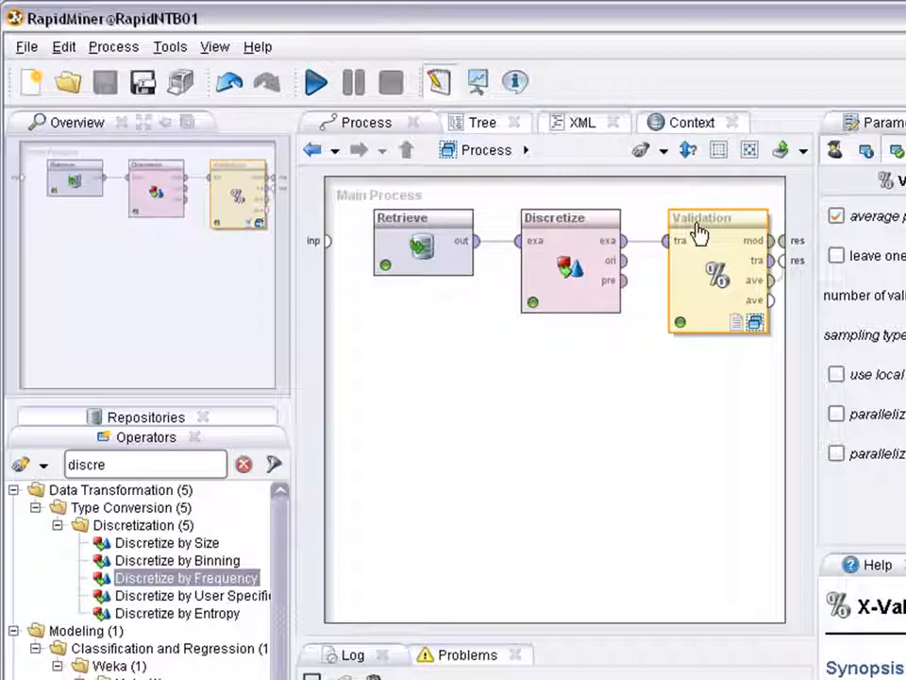
pyautogui.click(573, 230)
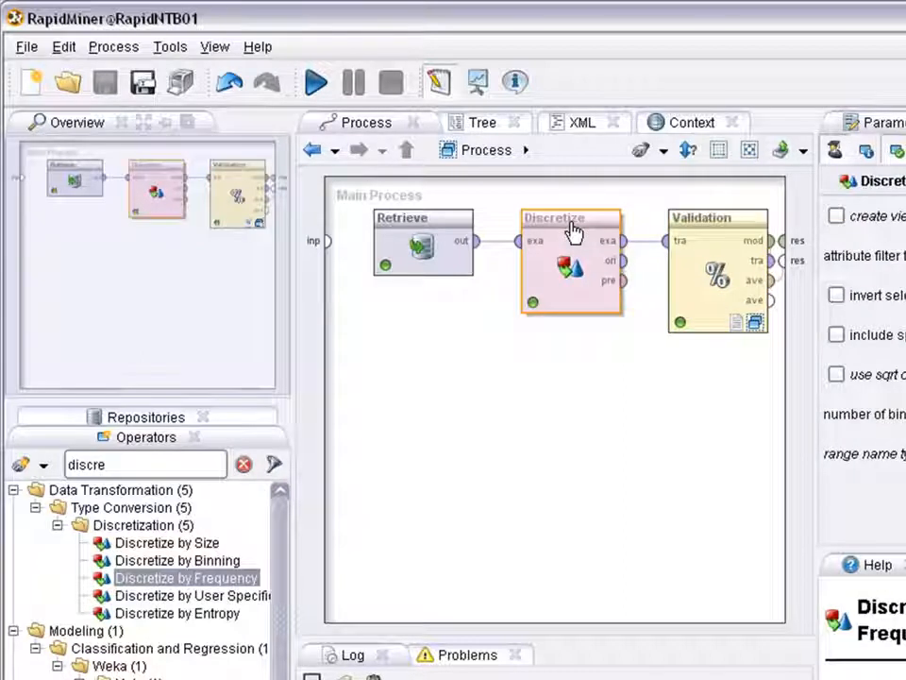